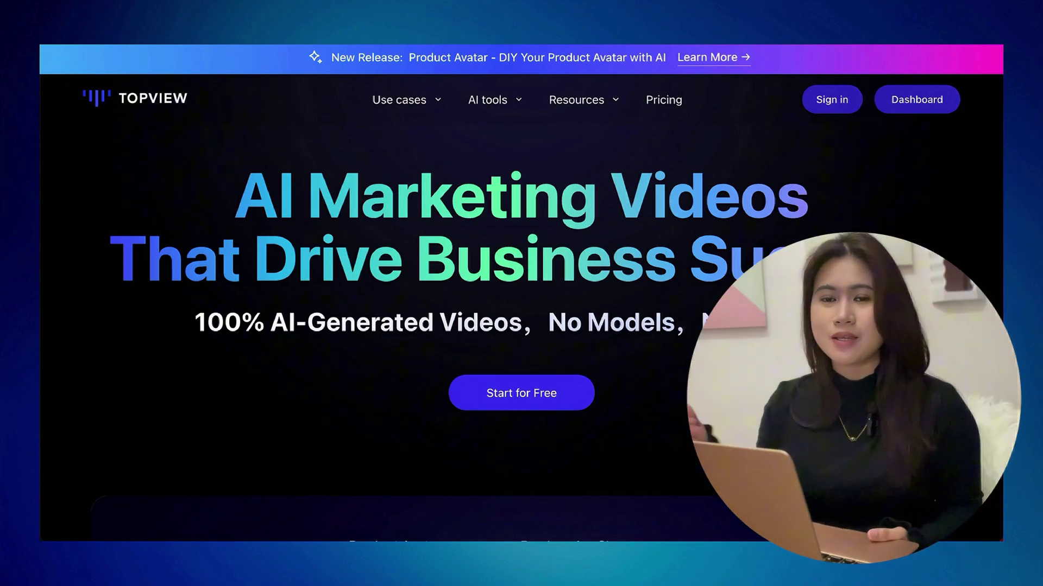
Review the homepage feature sections, then use Start for Free to bring up the Log in to Topview window.
scroll(884, 421, down, 5)
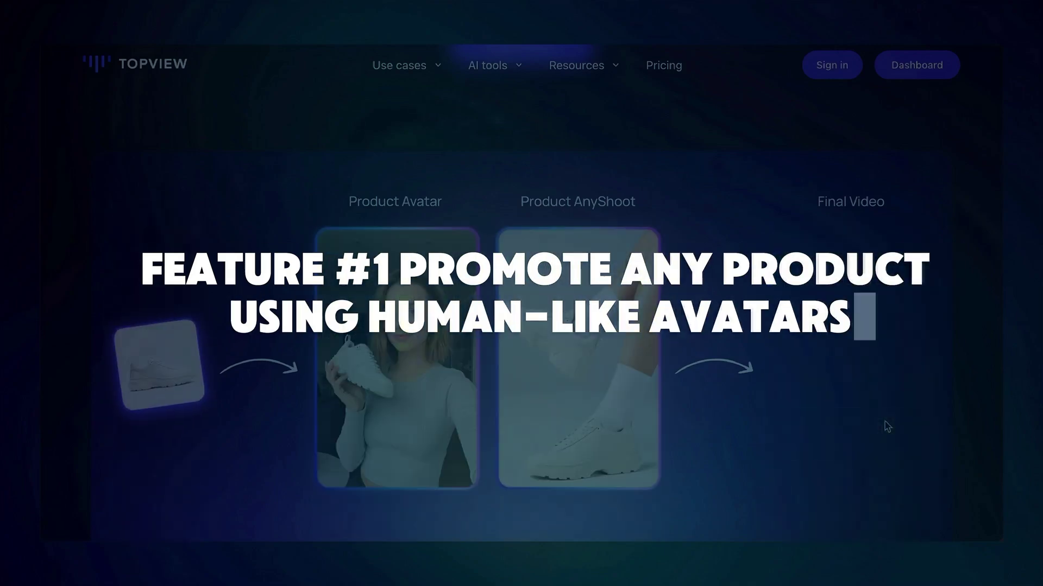
scroll(885, 422, down, 2)
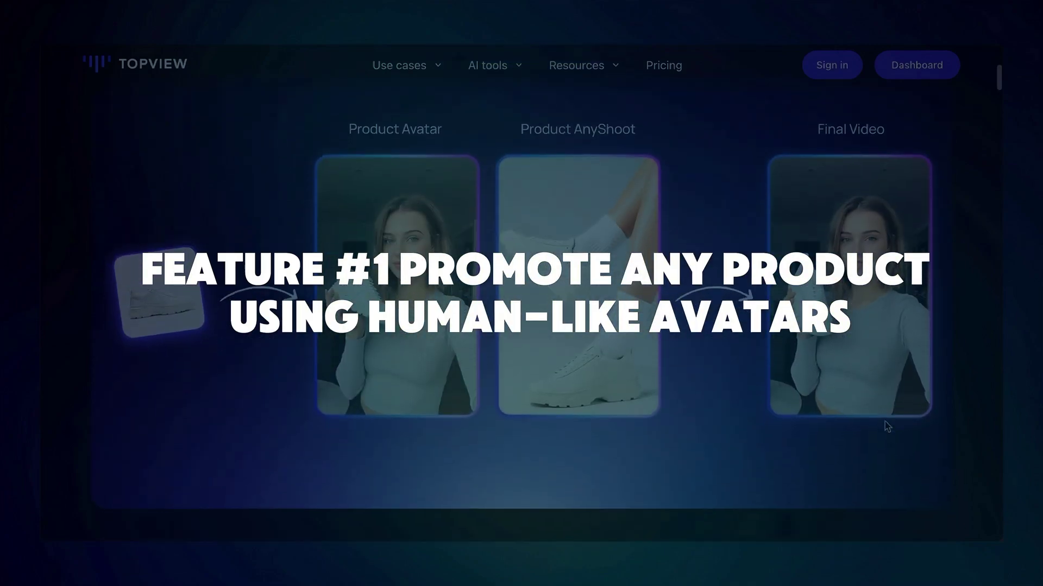
scroll(886, 423, down, 6)
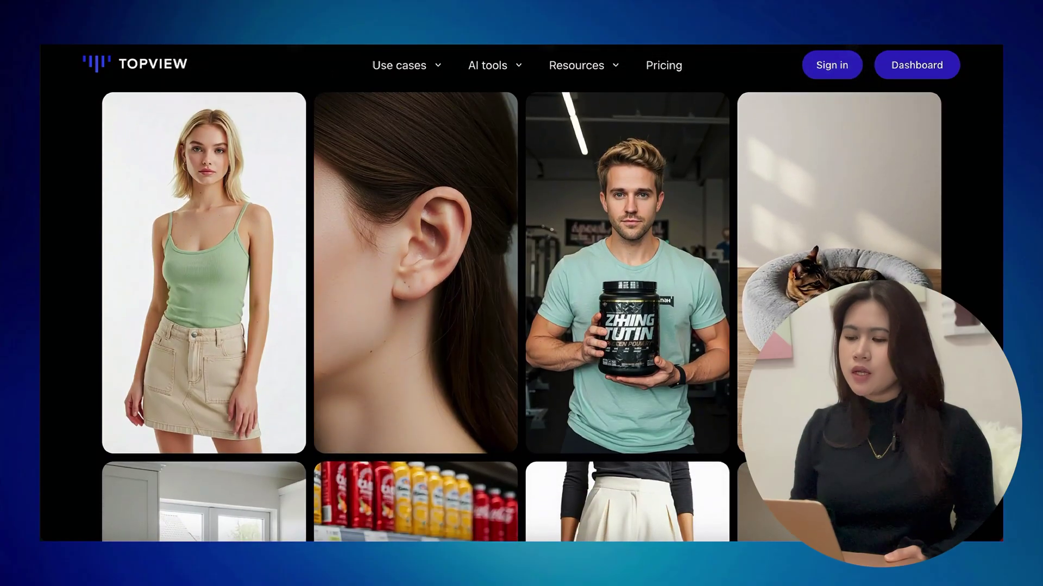
scroll(885, 423, down, 6)
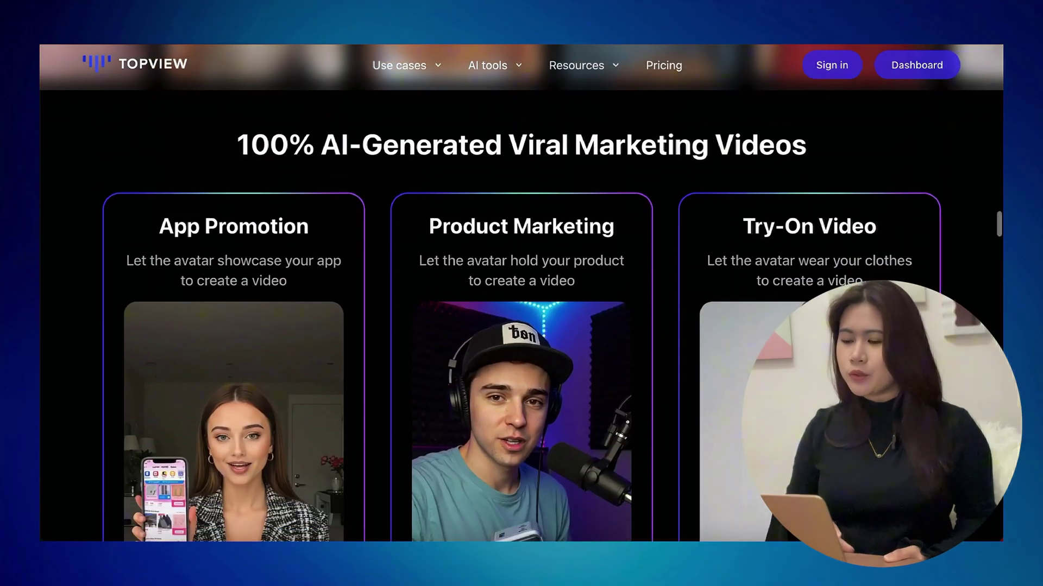
scroll(728, 493, down, 2)
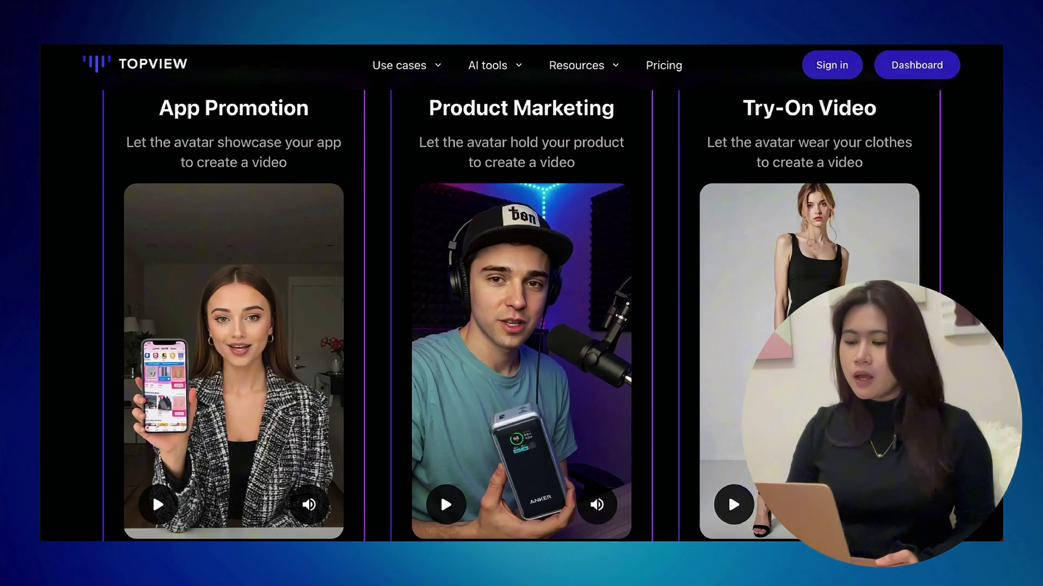
scroll(728, 493, up, 1)
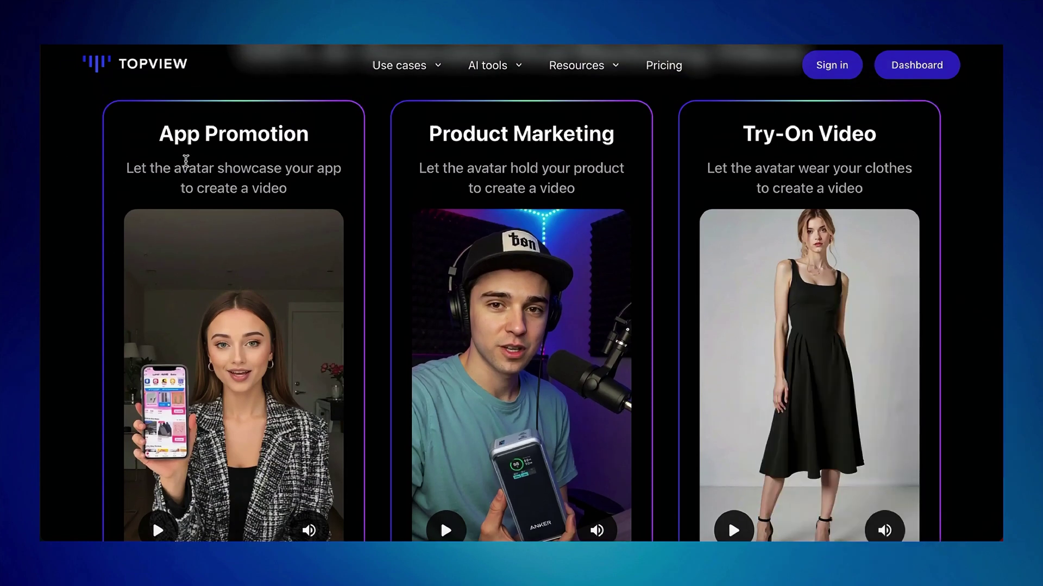
scroll(727, 488, down, 10)
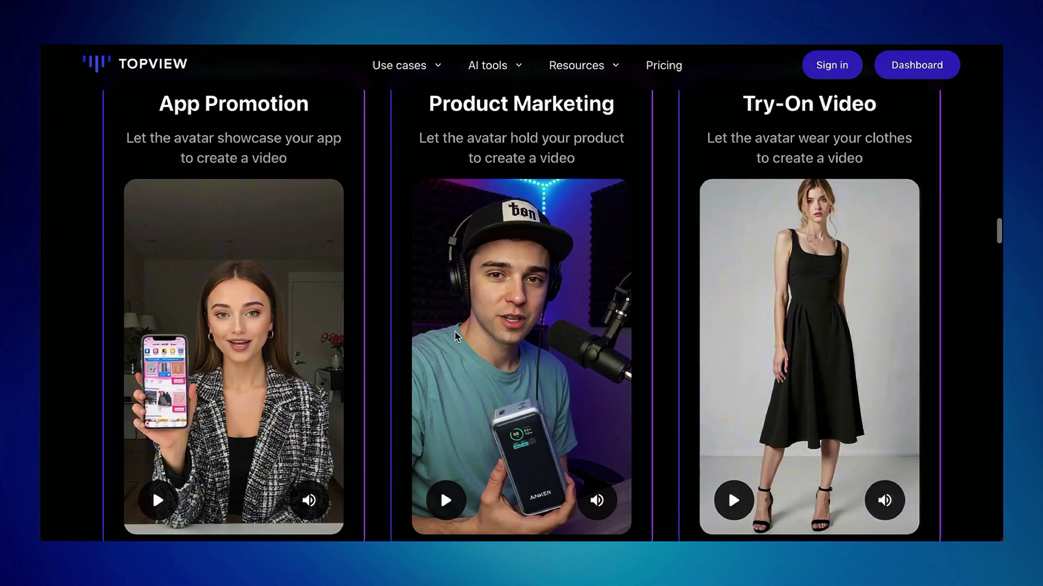
scroll(728, 487, up, 5)
scroll(525, 293, up, 1)
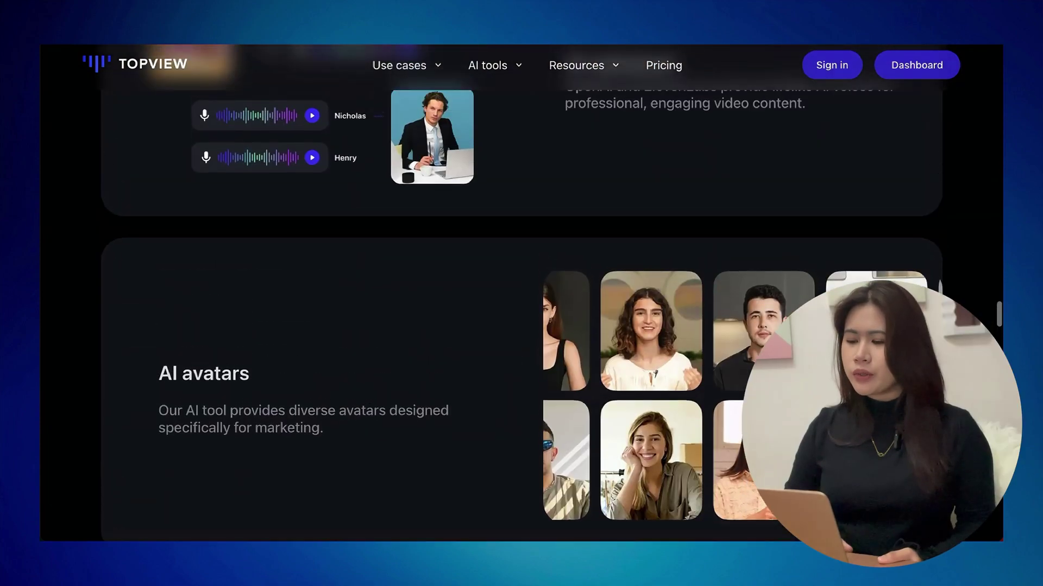
scroll(521, 293, down, 2)
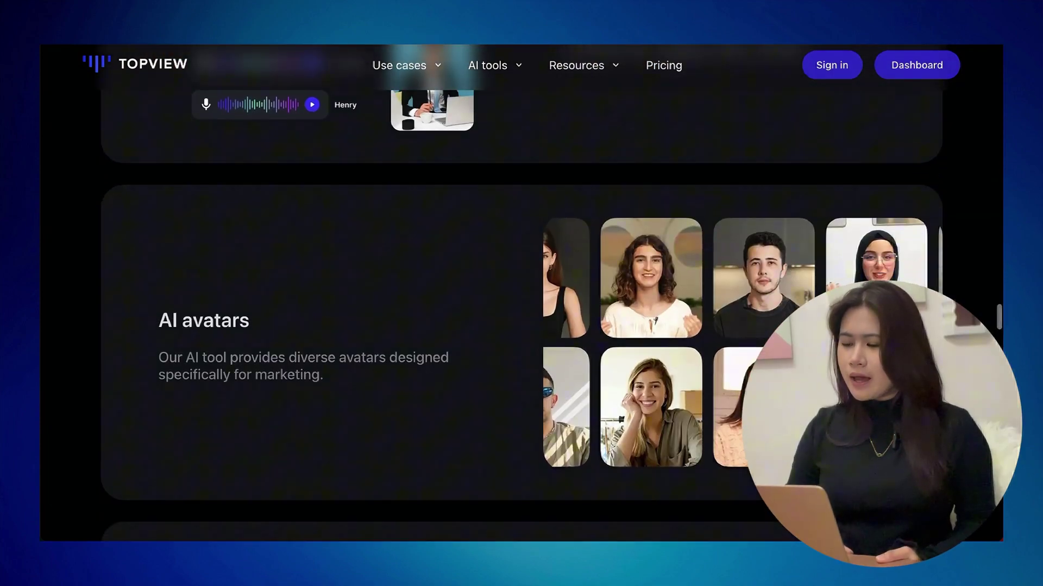
scroll(512, 396, up, 15)
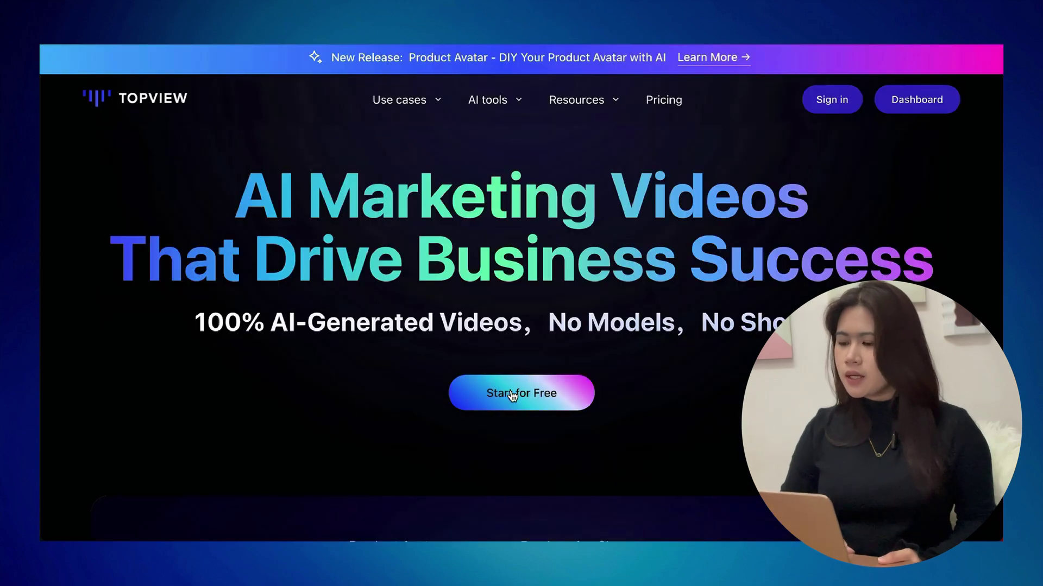
click(512, 395)
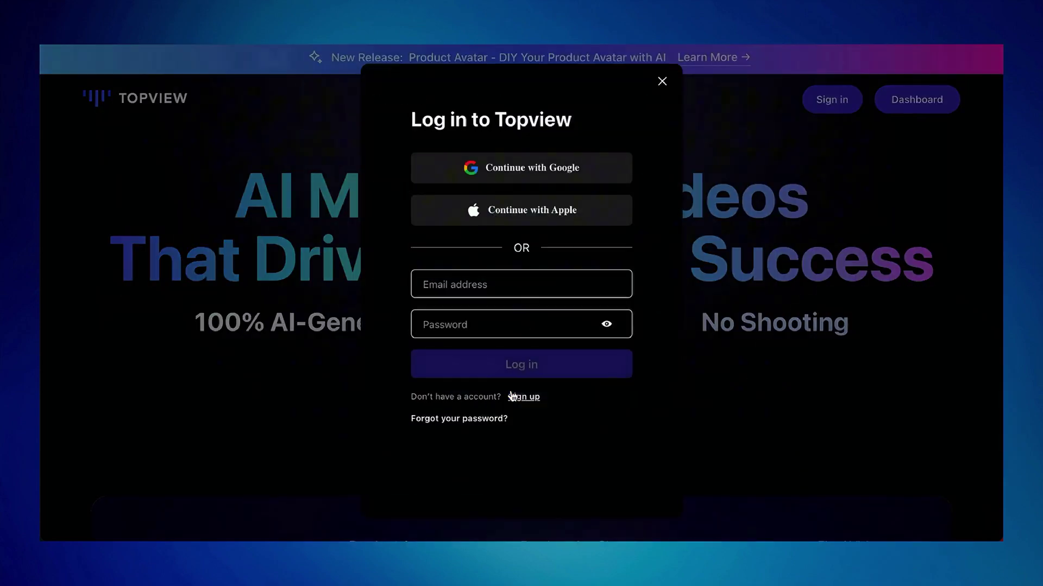
Sign in with Google and dismiss the welcome dialog to reach the dashboard.
click(576, 178)
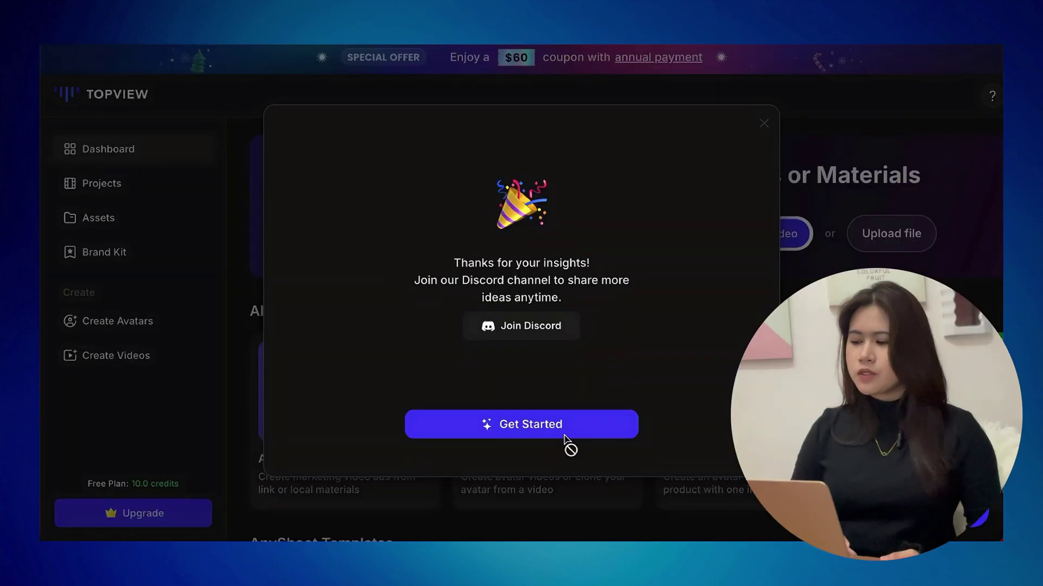
click(565, 442)
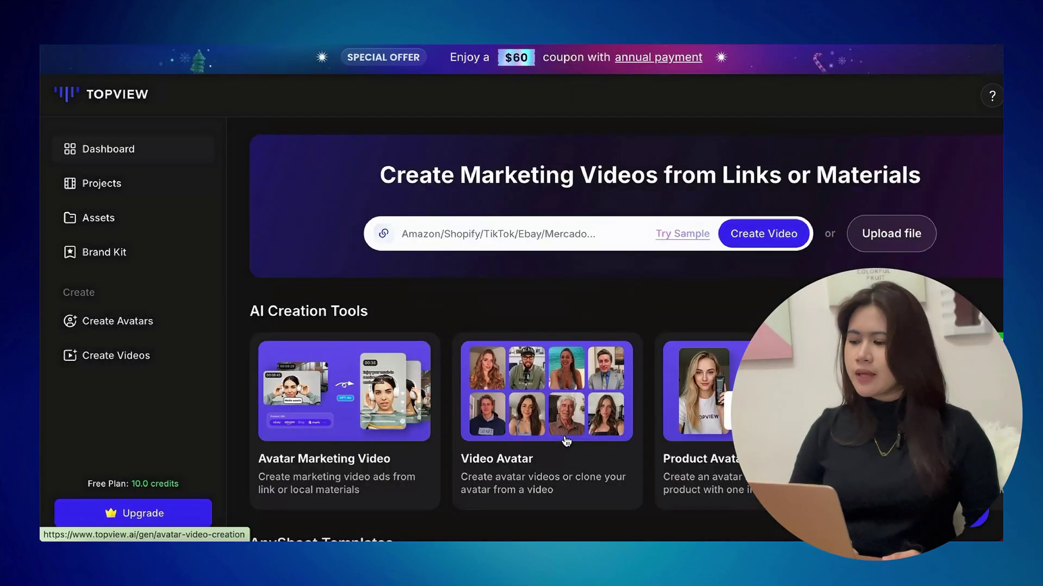
scroll(565, 441, down, 1)
scroll(484, 383, down, 1)
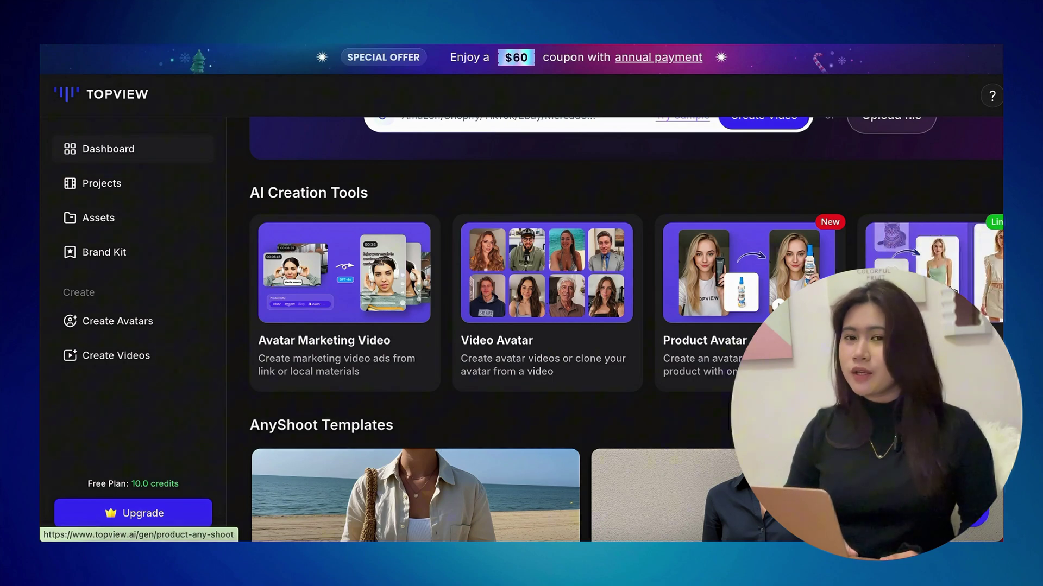
Browse the AI Creation Tools carousel and the AnyShoot Templates on the dashboard.
scroll(951, 294, right, 5)
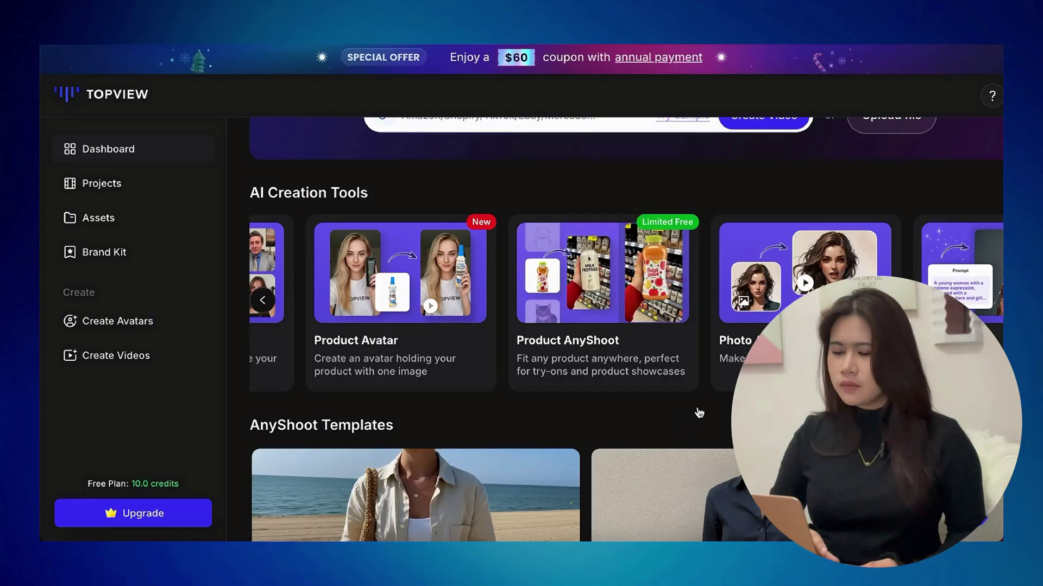
scroll(706, 326, right, 5)
scroll(760, 326, right, 4)
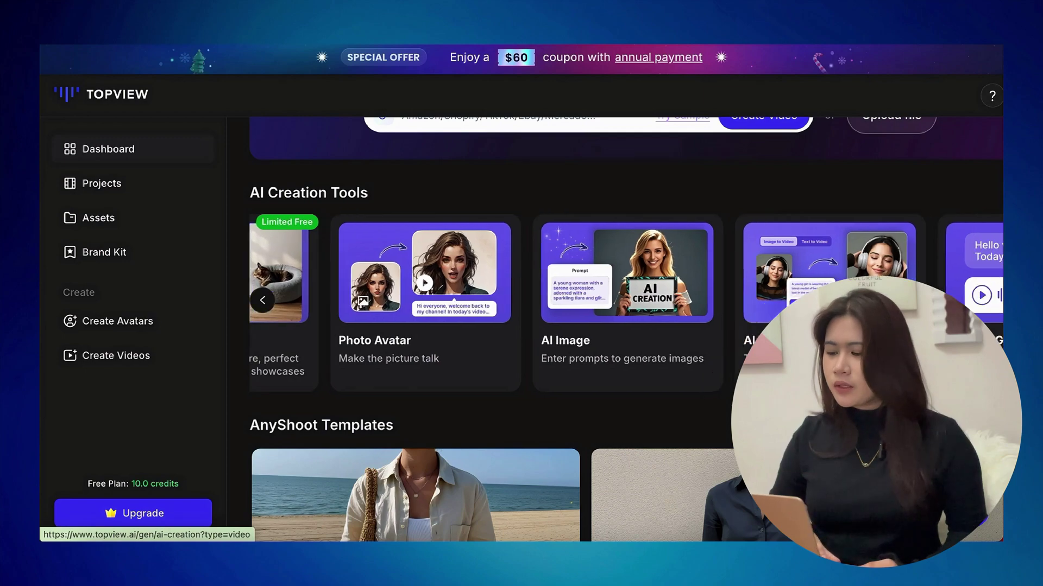
scroll(625, 304, right, 3)
scroll(625, 304, down, 1)
scroll(543, 325, right, 2)
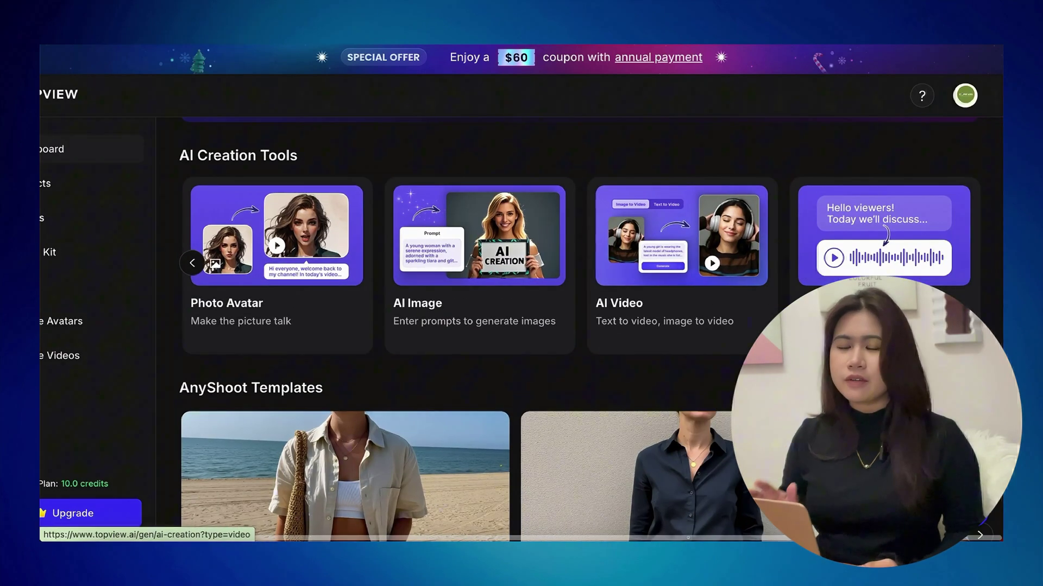
scroll(543, 325, left, 2)
scroll(543, 326, down, 6)
scroll(597, 350, down, 5)
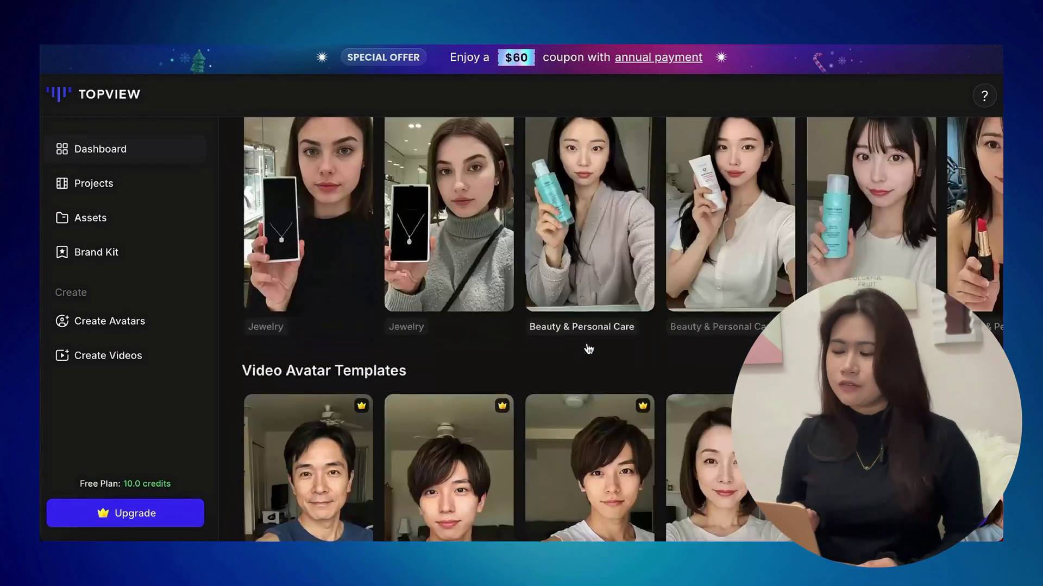
scroll(588, 348, up, 1)
scroll(588, 348, up, 10)
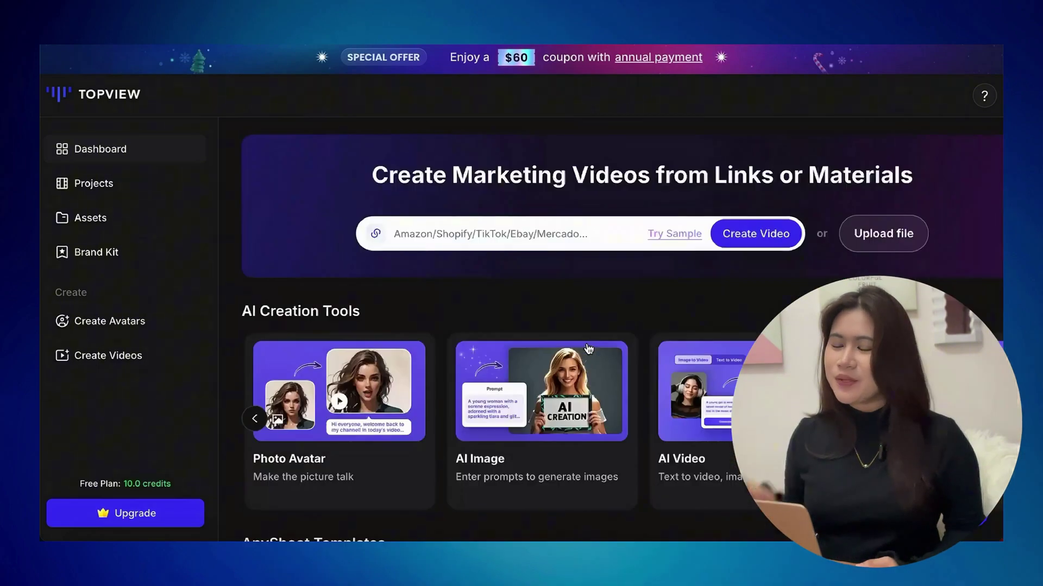
scroll(425, 400, left, 3)
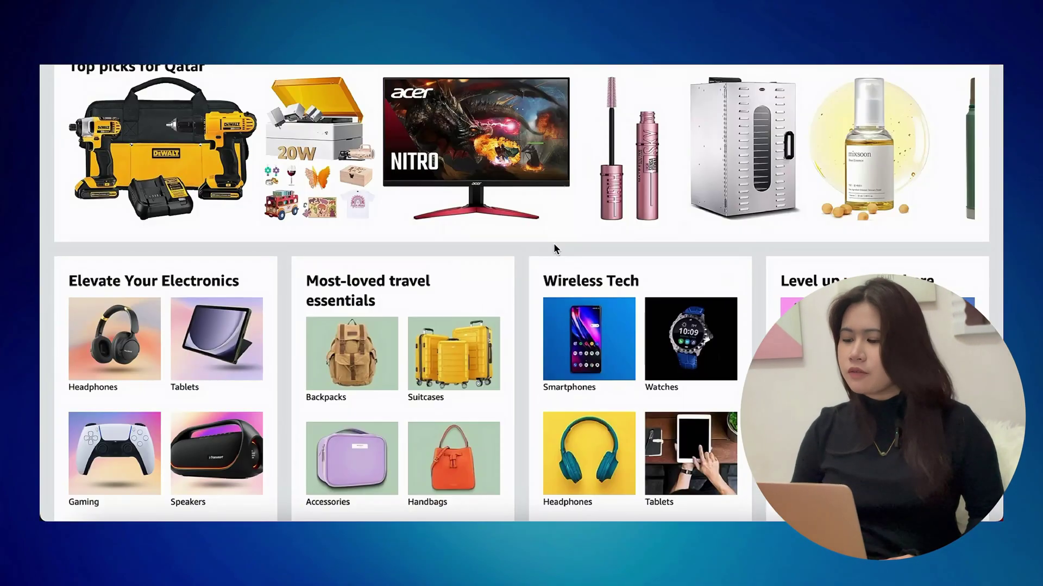
Open the pink digital camera's Amazon listing and copy its main product image.
scroll(552, 243, down, 3)
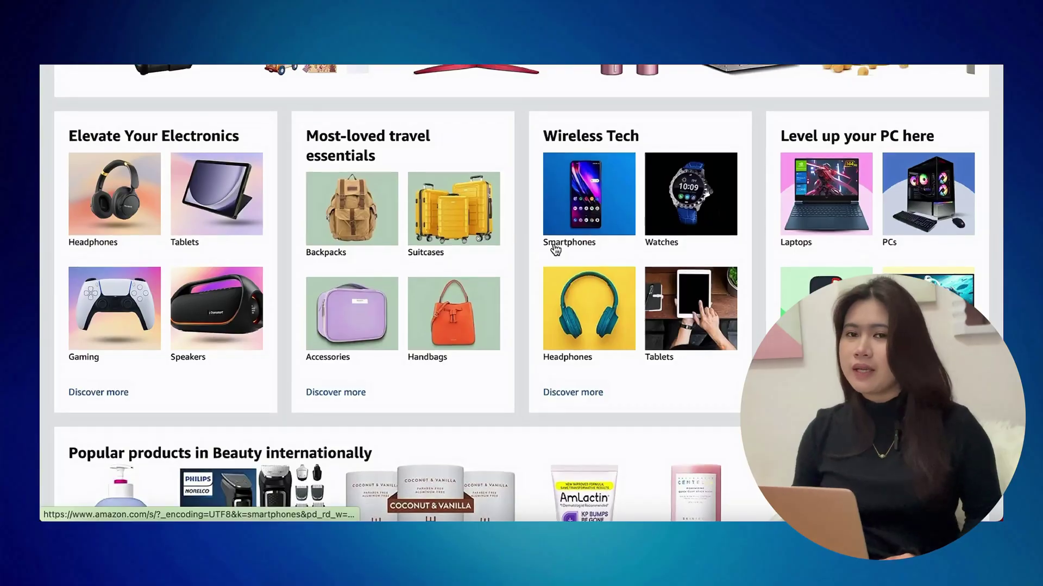
scroll(554, 247, down, 5)
scroll(553, 250, up, 5)
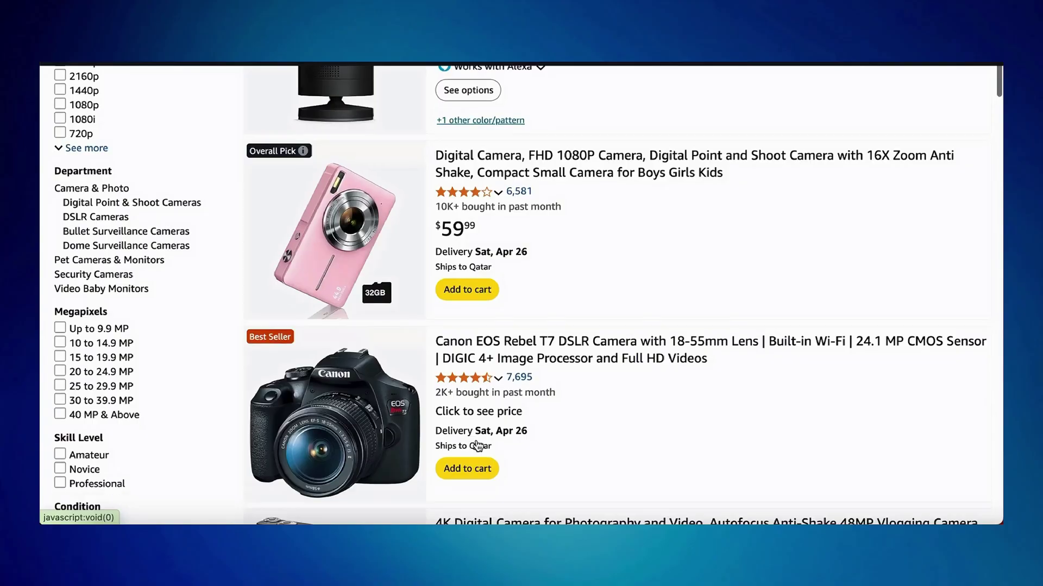
click(562, 171)
right_click(228, 297)
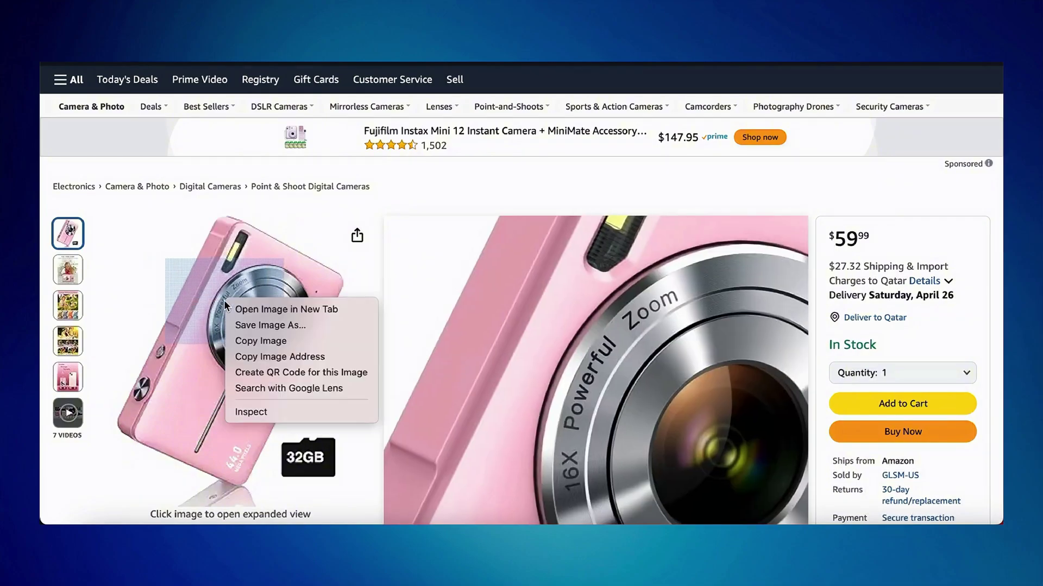
click(262, 328)
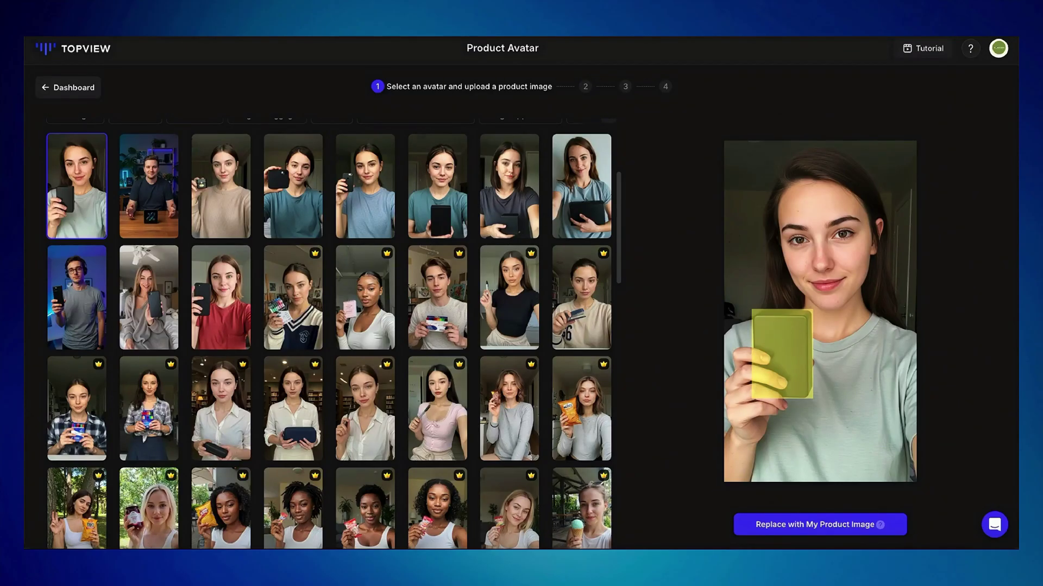
Choose the blonde avatar wearing the grey sweater.
scroll(132, 249, down, 2)
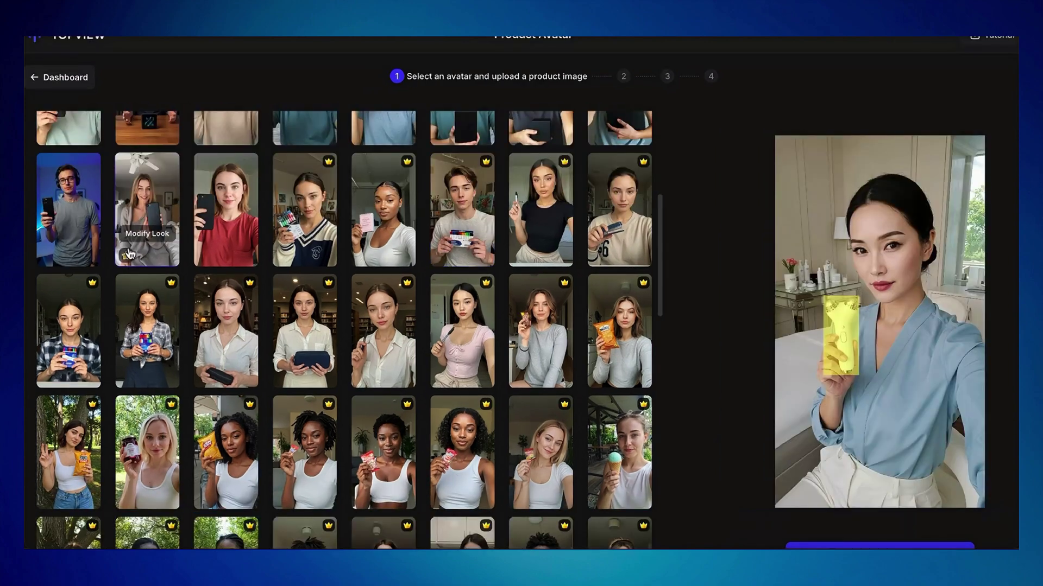
click(134, 239)
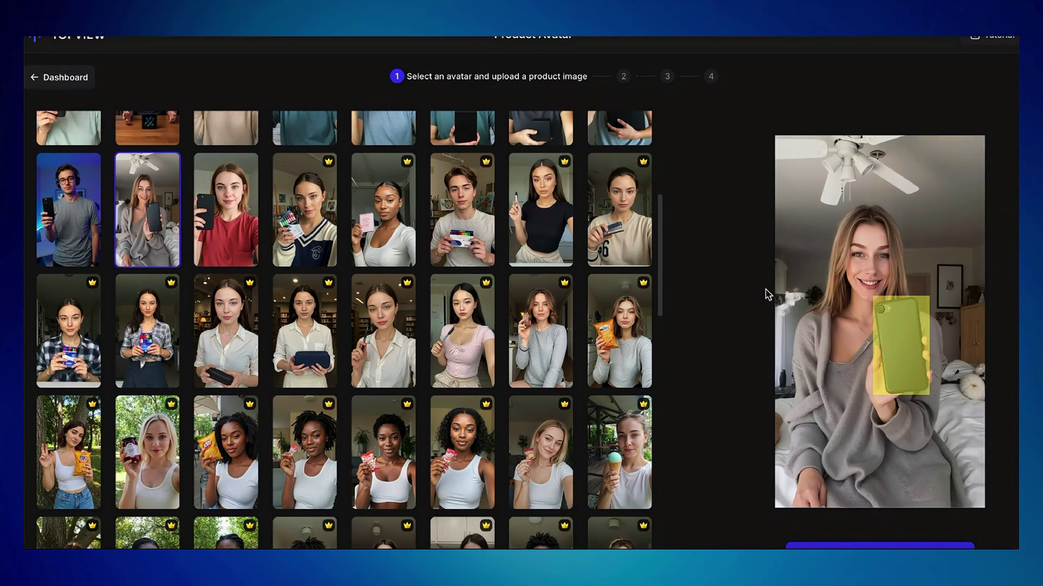
scroll(782, 310, down, 1)
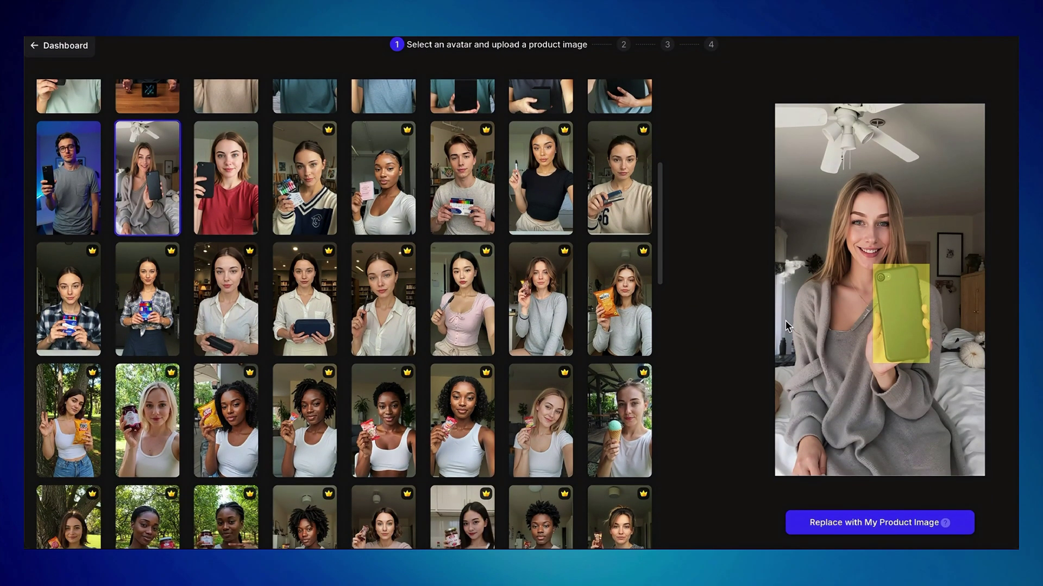
Replace her held item with the pink camera, shrunk, tilted and lowered into her hand, and confirm.
click(971, 522)
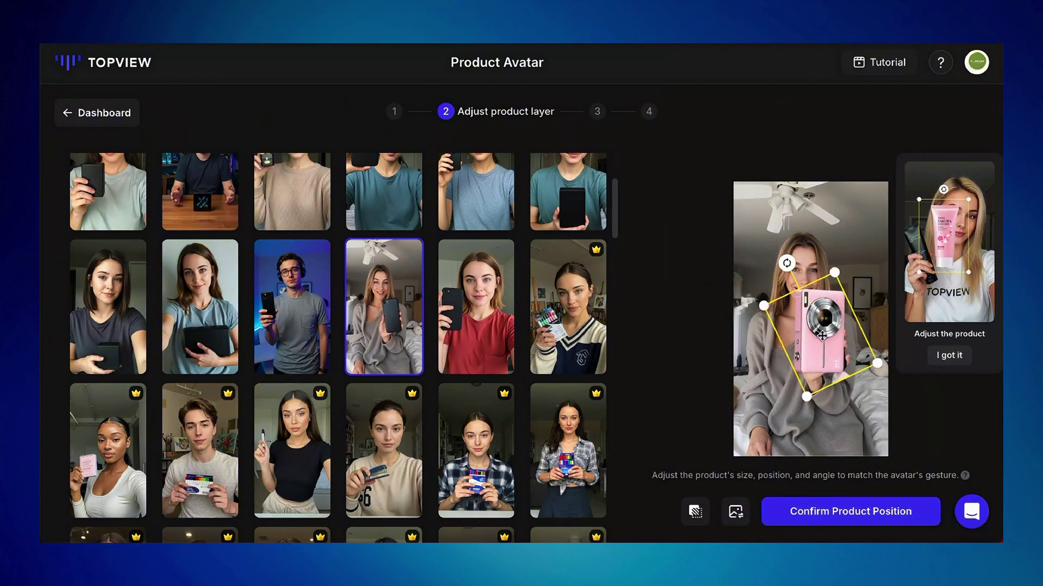
drag(825, 399, 836, 378)
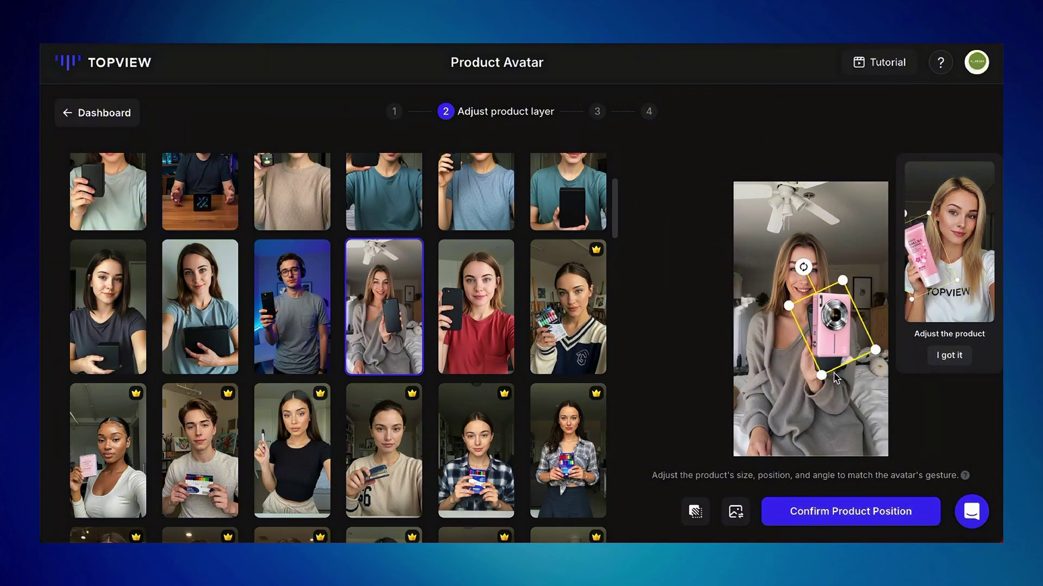
drag(801, 272, 794, 272)
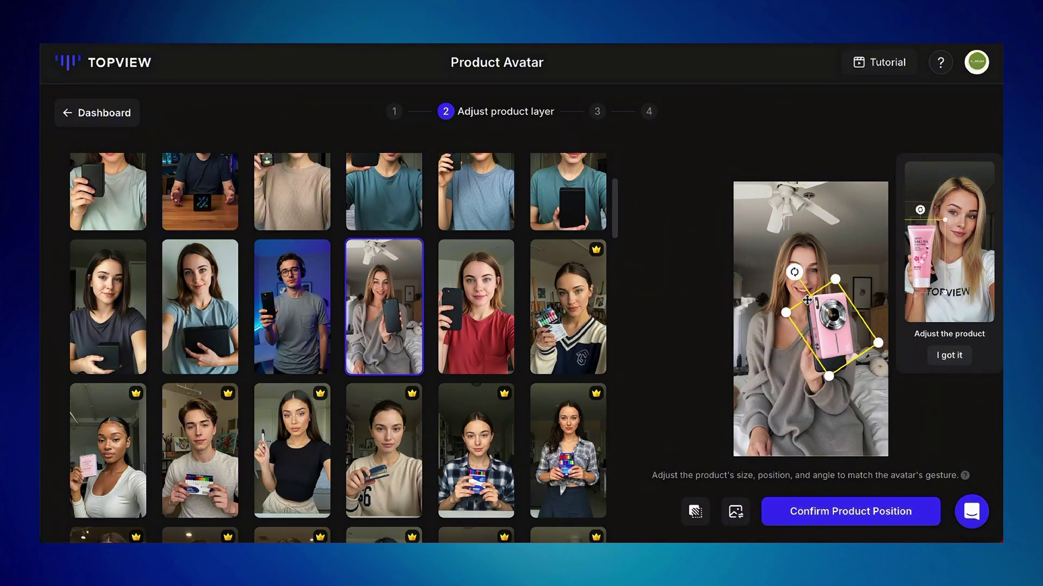
drag(827, 321, 829, 332)
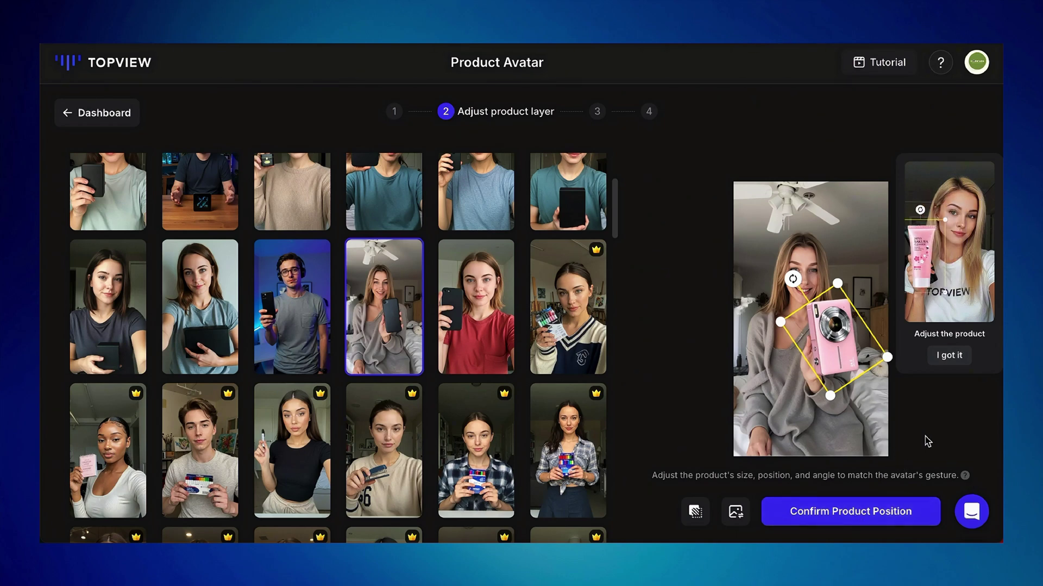
click(853, 521)
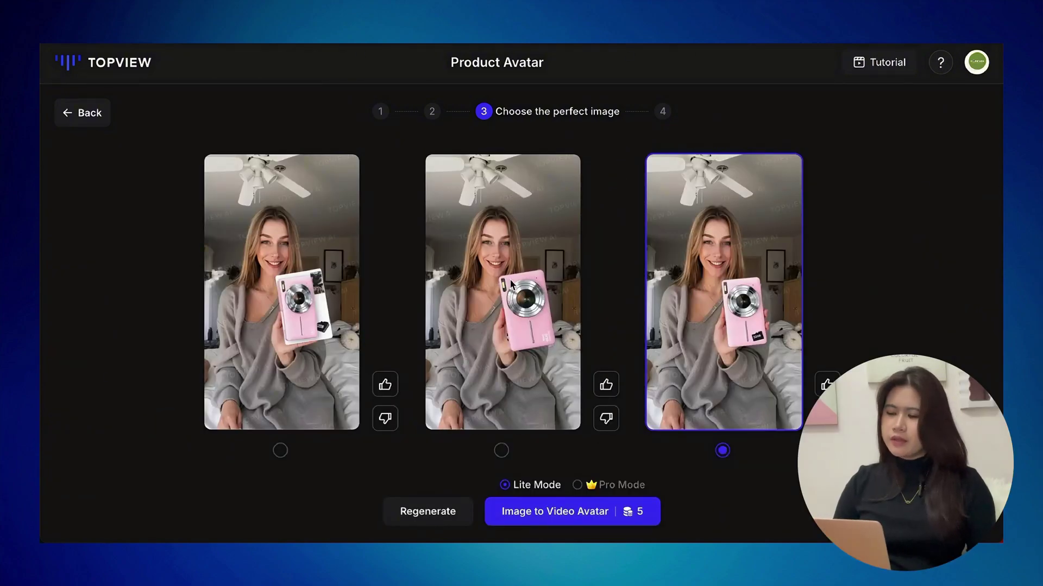
Select the third generated camera image and animate it with Image to Video Avatar.
click(501, 450)
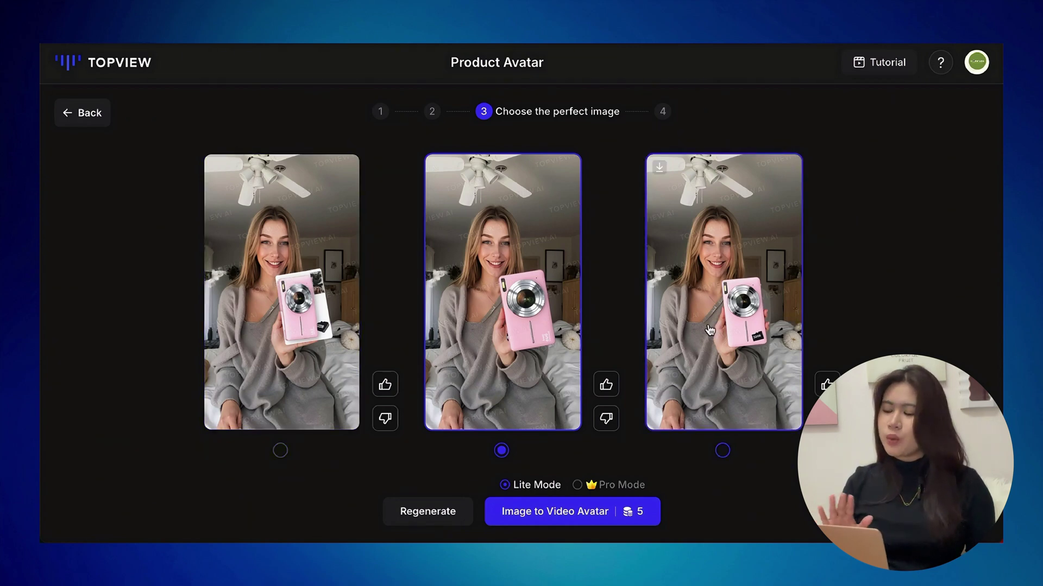
click(709, 330)
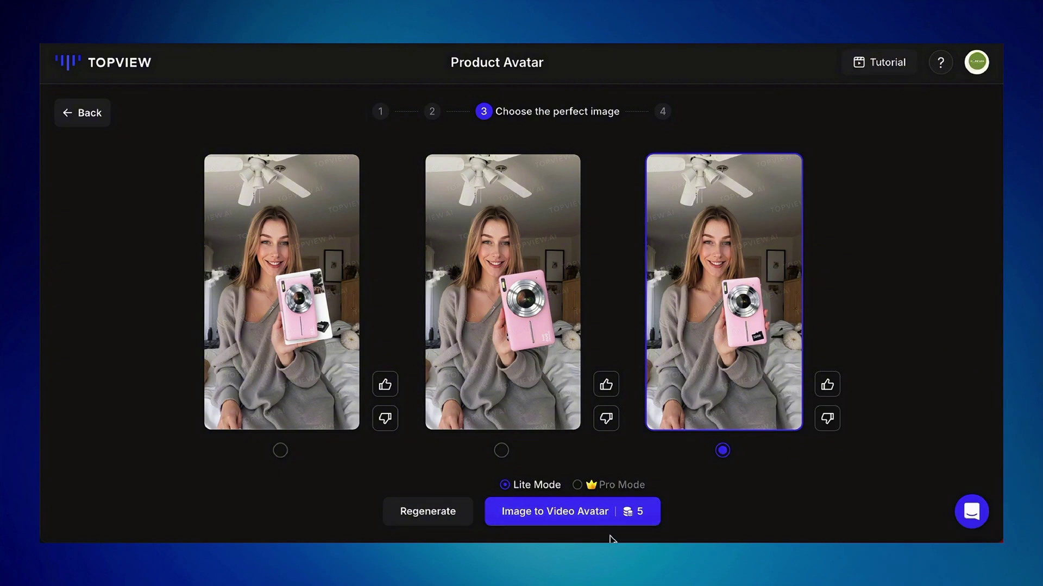
click(591, 519)
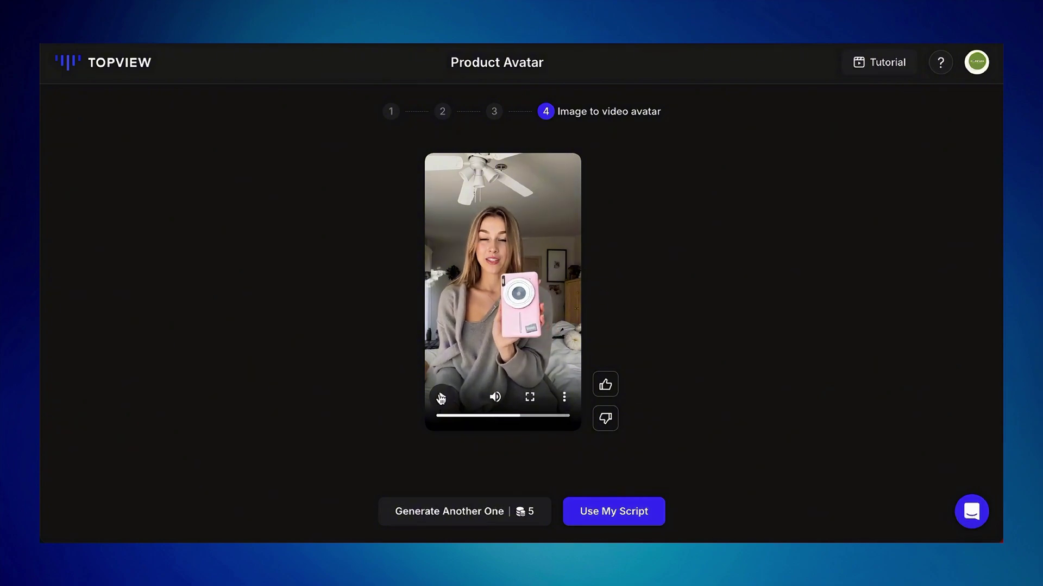
Switch to Use My Script and place the cursor in the Script text box.
click(638, 513)
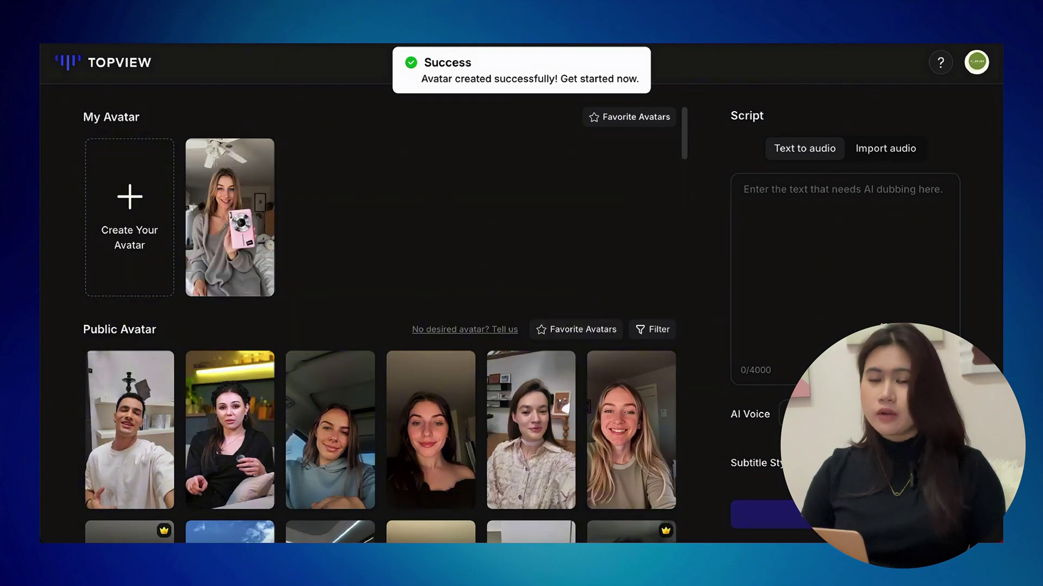
click(880, 291)
scroll(882, 289, down, 1)
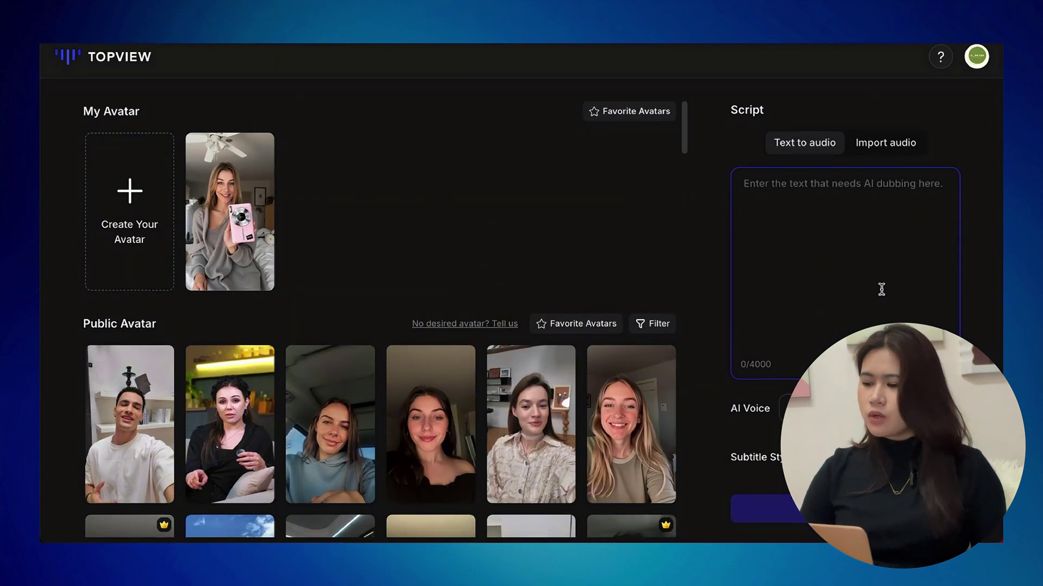
scroll(882, 289, up, 1)
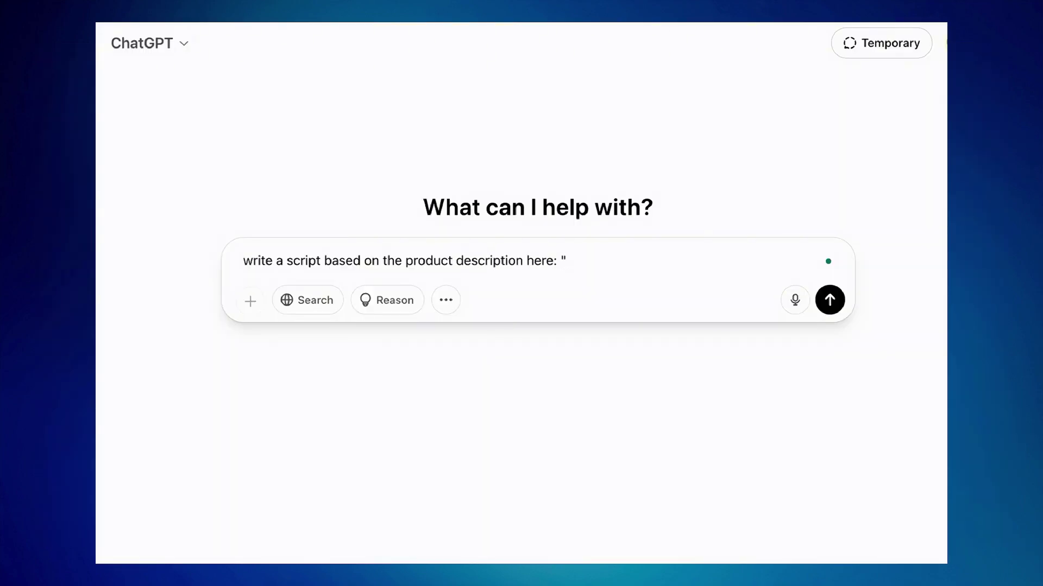
Ask ChatGPT for a short video script from the camera's Amazon link and copy the reply.
text(https://www.amazon.com/Digital-Vlogging-Students-Seniors-Pink/dp/B0BTCZ2RR9/ref=sr_1_3?crid=I9B85D79BK9X&dib=eyJ2IjoiMSJ9.XfdJELM_QdtSc9deXQwFq4ogIS4R84JJ1Rpha1fiRngljDGGWnTeqGhYY_xu7Hx6Ot81MSzatB5Ju7yJfzlllZkQ3ZHTFTCHj47QVkRRoNMJl_DMrB0RxESKnQhNbw4Jx-Xc4Kn5JhljEkWMKzk7E_qRT-Dkh3vK8U9a7ue8yST_P3SJStwO5yUDFY5ril0Ridxqz2rp9LmlDsLqQWLwPfoMgXDsFiENMG17Dvfj4J0.m-)
click(288, 207)
text(short video)
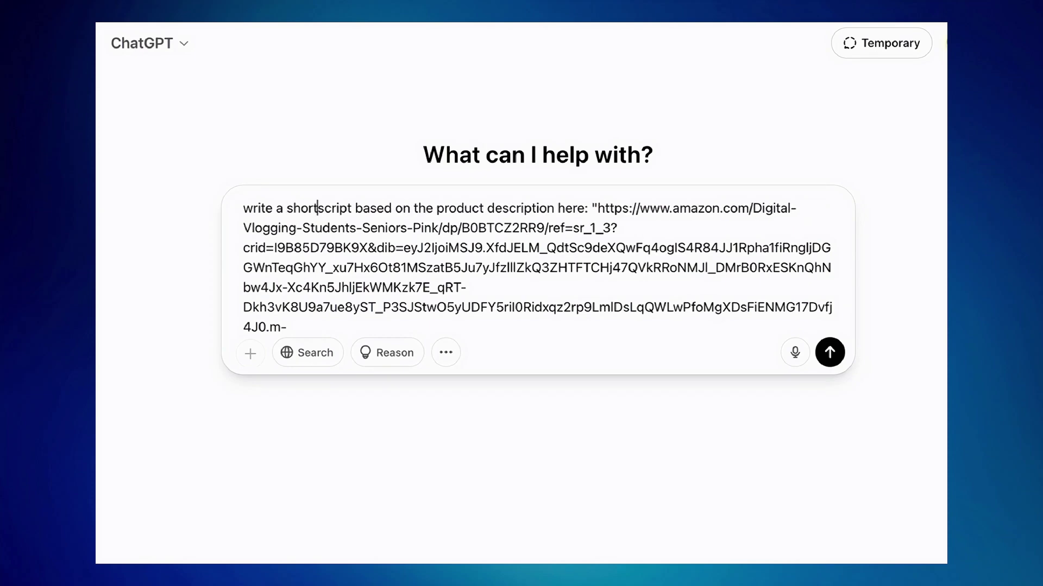
key(Return)
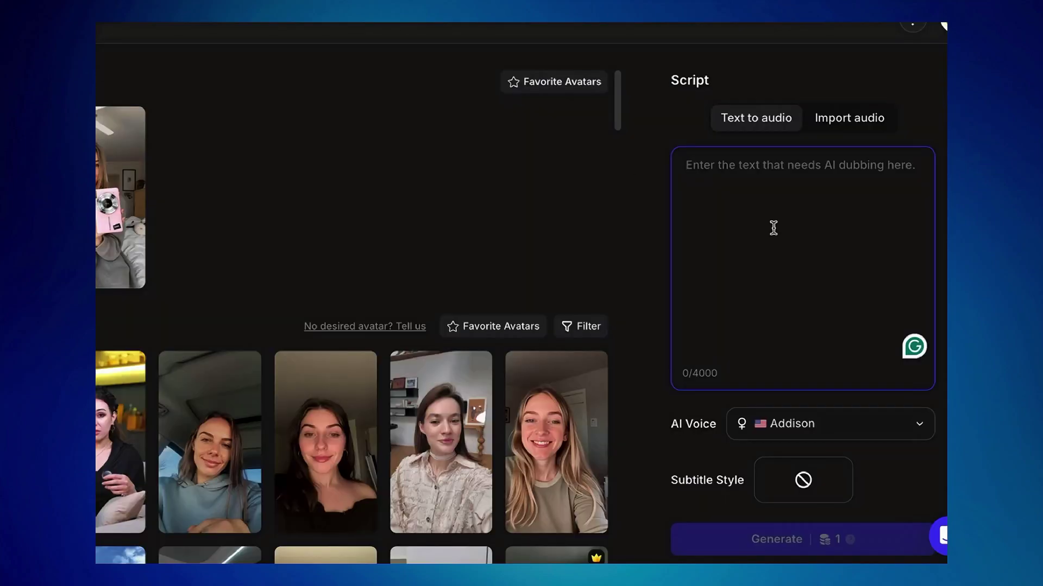
text(Say hello to your new favorite vlogging buddy! Meet the HD Digital Vlogging Camera — cute, compact, and made to capture every moment. With 4K video, 48MP photos, and a flip screen for perfect selfies — it's made for creators, students, and even grandma! Low light? Zoom in? You got it. This little pink powerhouse does it all. Perfect for birthdays, school projects, or just leveling up your content game. Cute. Powerful. Ready to roll. Get yours now — available on Amazon!)
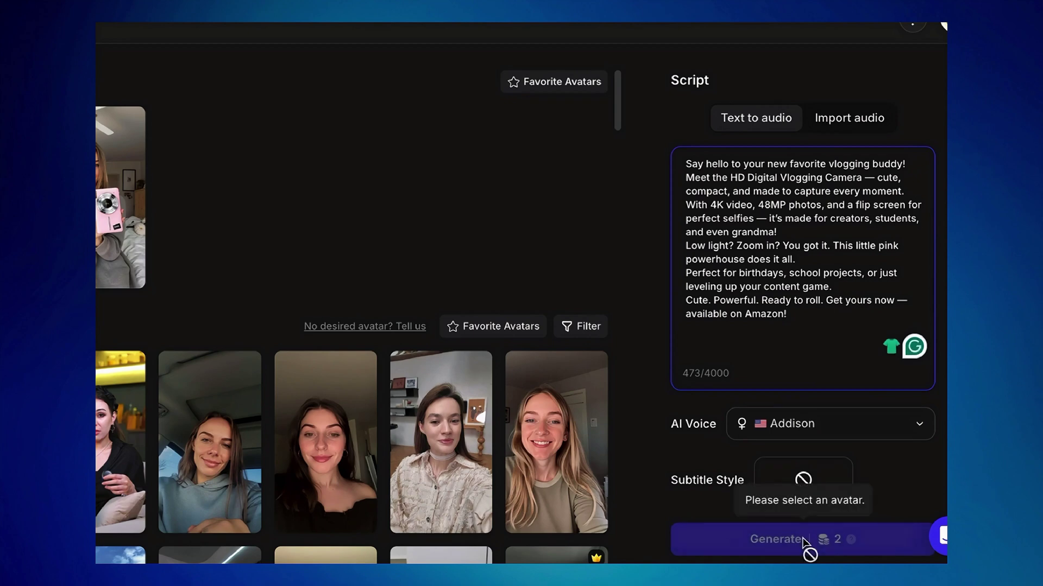
Generate the camera-avatar video and export it at 720P named 'Try 1 camera'.
click(120, 239)
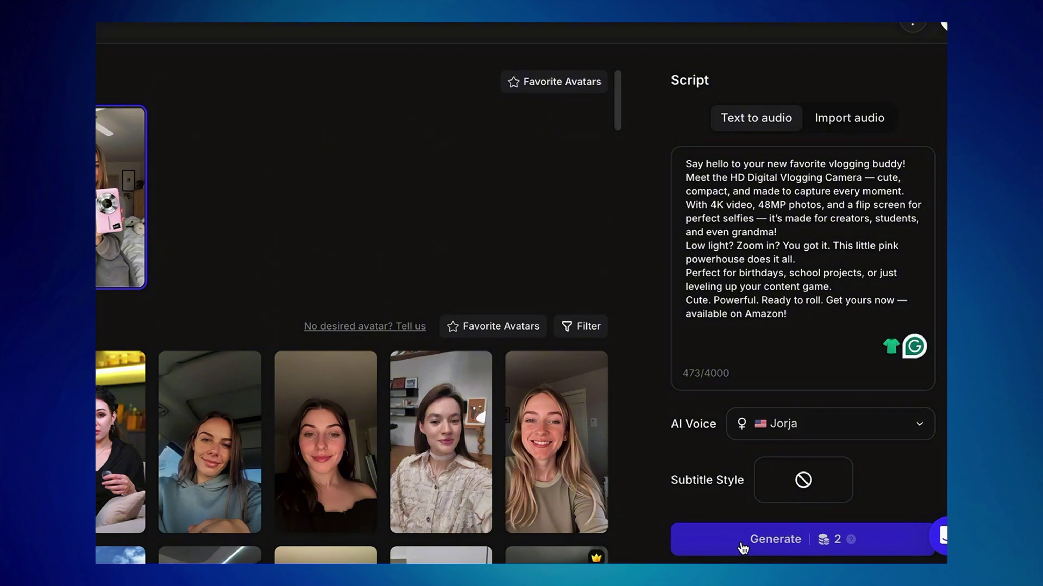
click(741, 540)
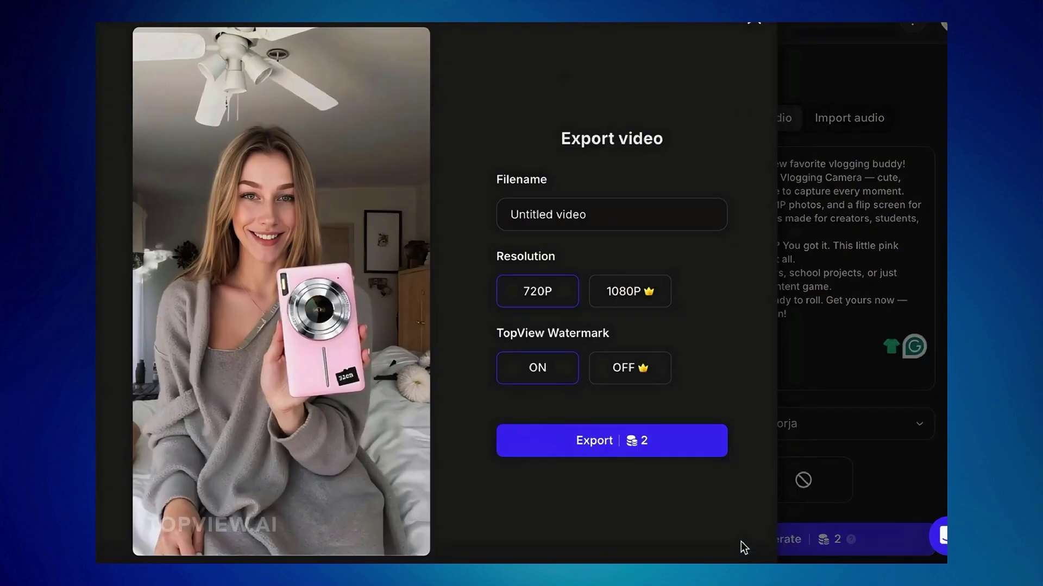
click(512, 215)
text(Try 1)
key(shift+End)
text(camera)
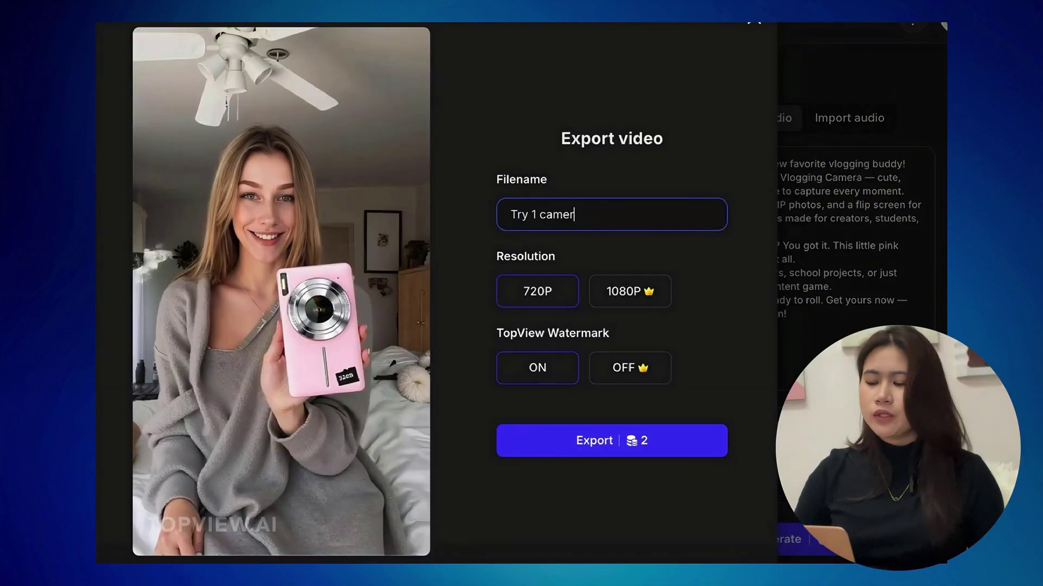
click(625, 449)
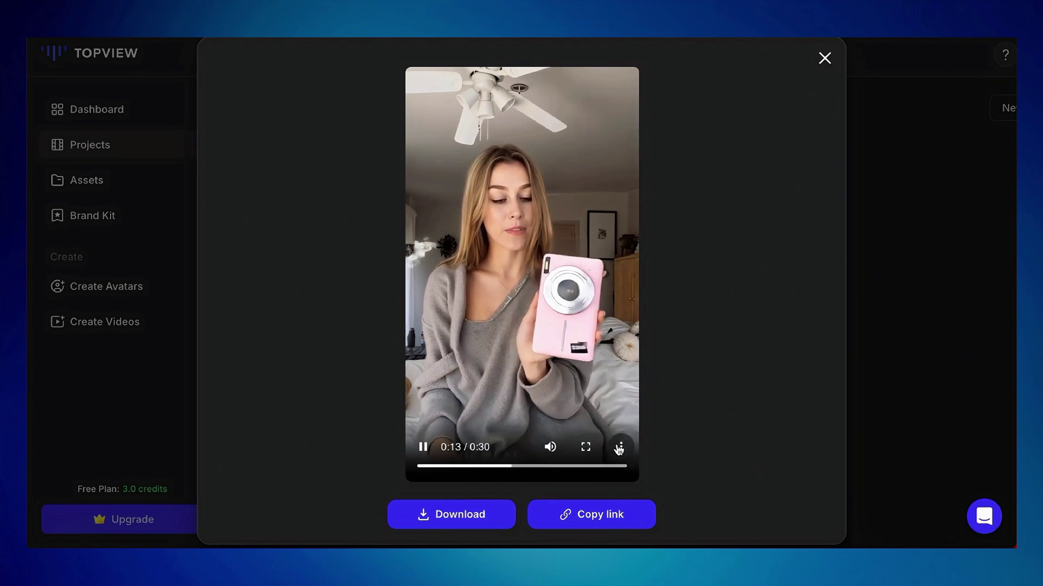
Copy a share link for the pink-camera video, close the preview and return to the dashboard.
click(626, 447)
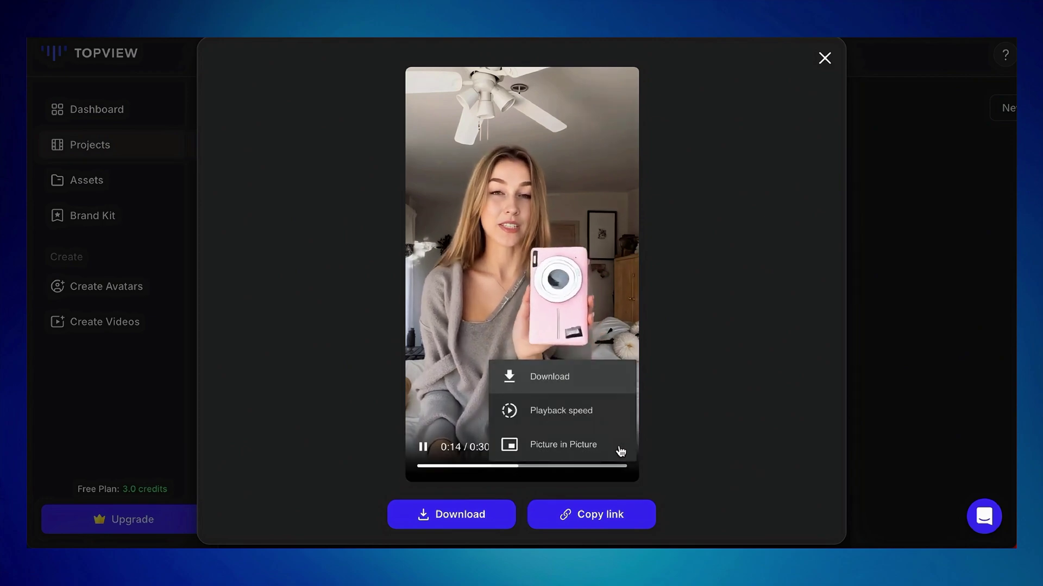
click(687, 487)
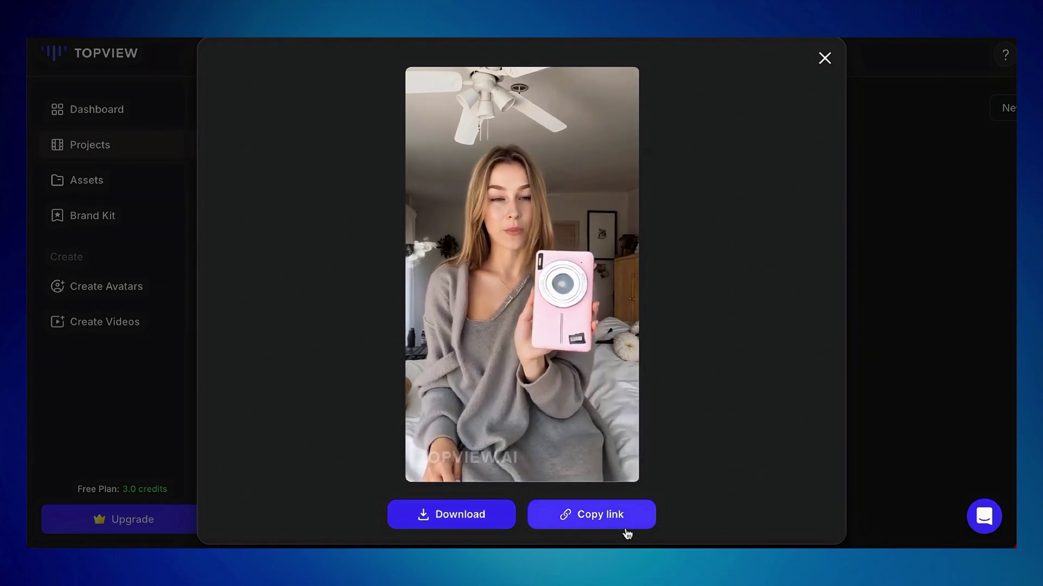
click(628, 534)
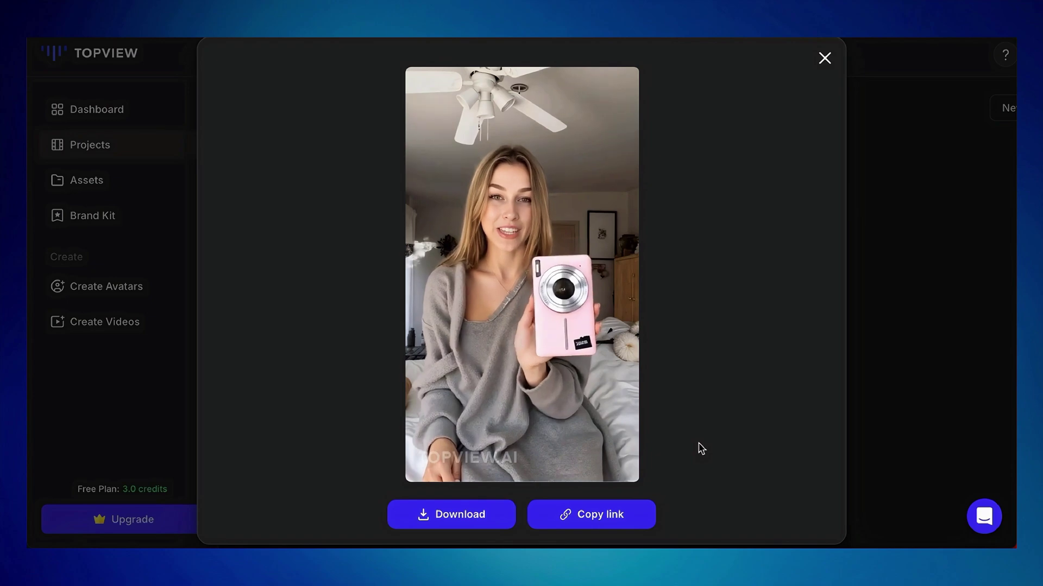
click(825, 58)
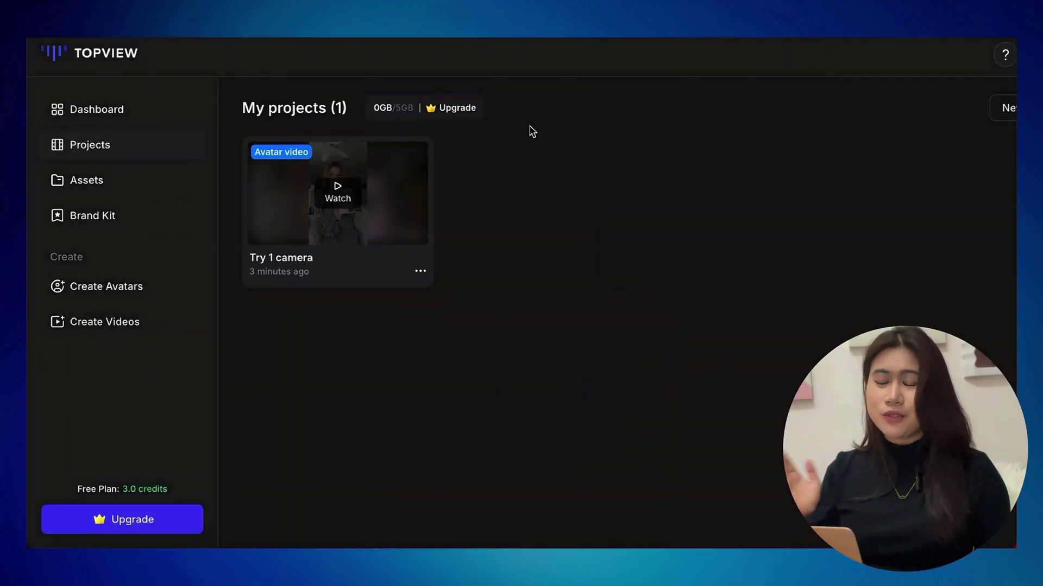
click(349, 230)
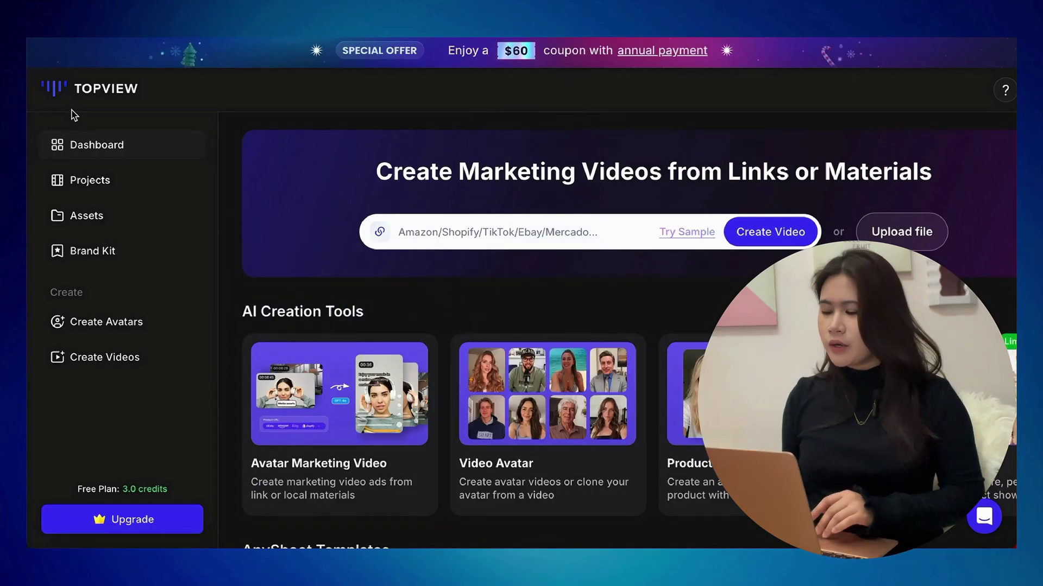
Start an Avatar Marketing Video and open the Samsung Galaxy A16 5G listing from Amazon's Smartphones.
click(293, 420)
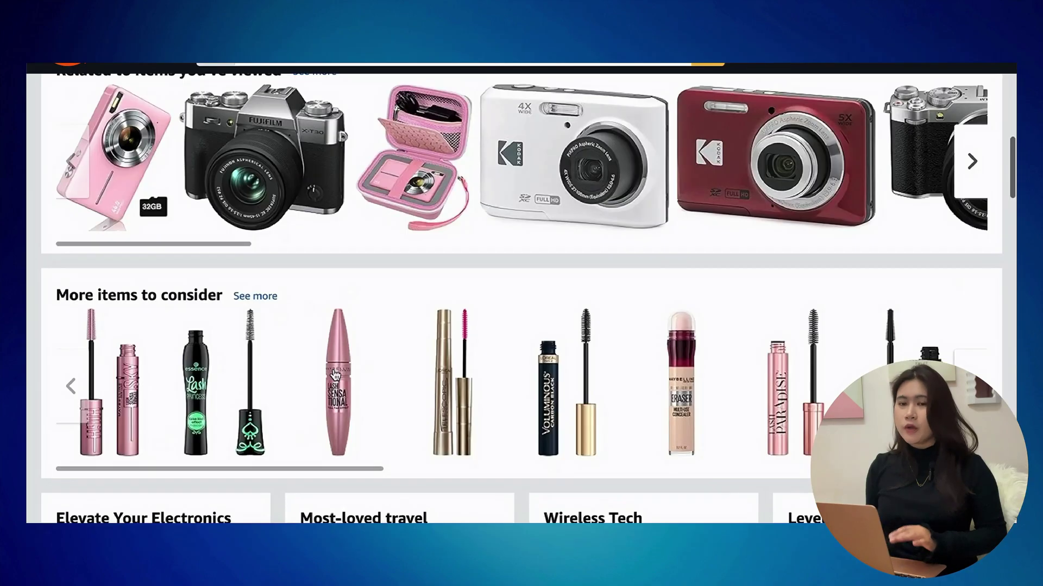
scroll(335, 374, down, 5)
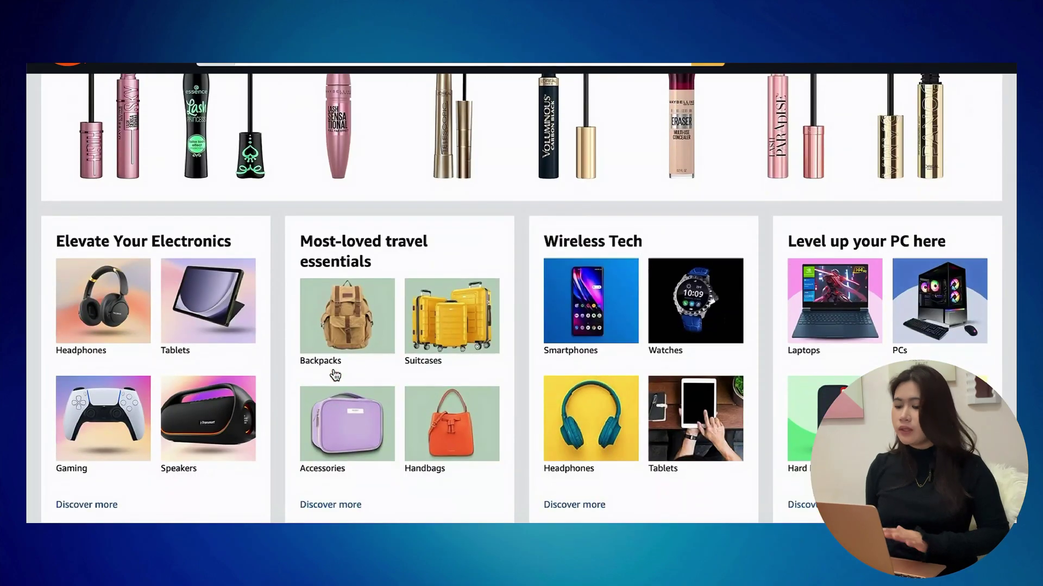
click(580, 323)
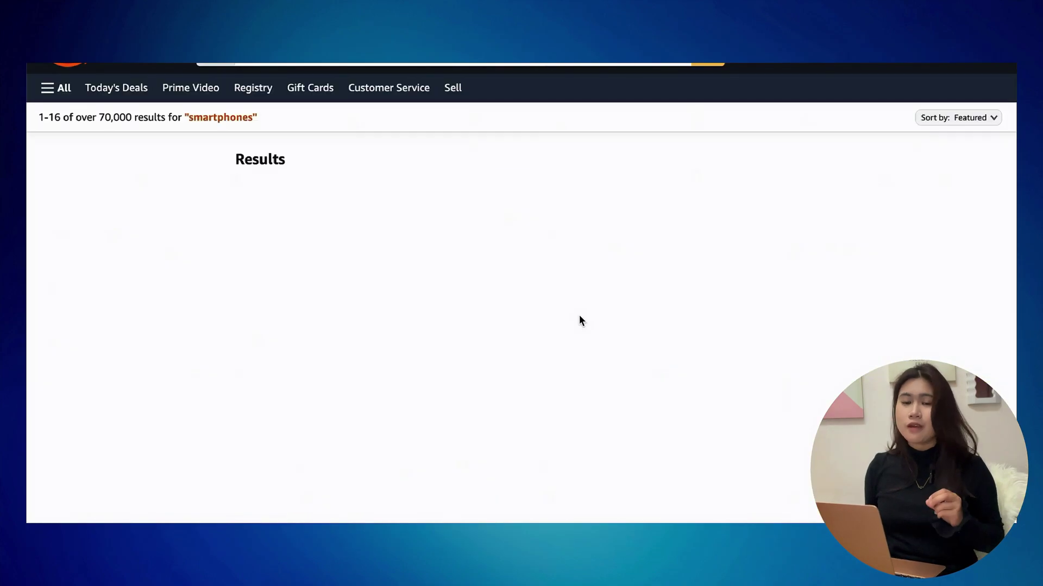
scroll(363, 305, down, 10)
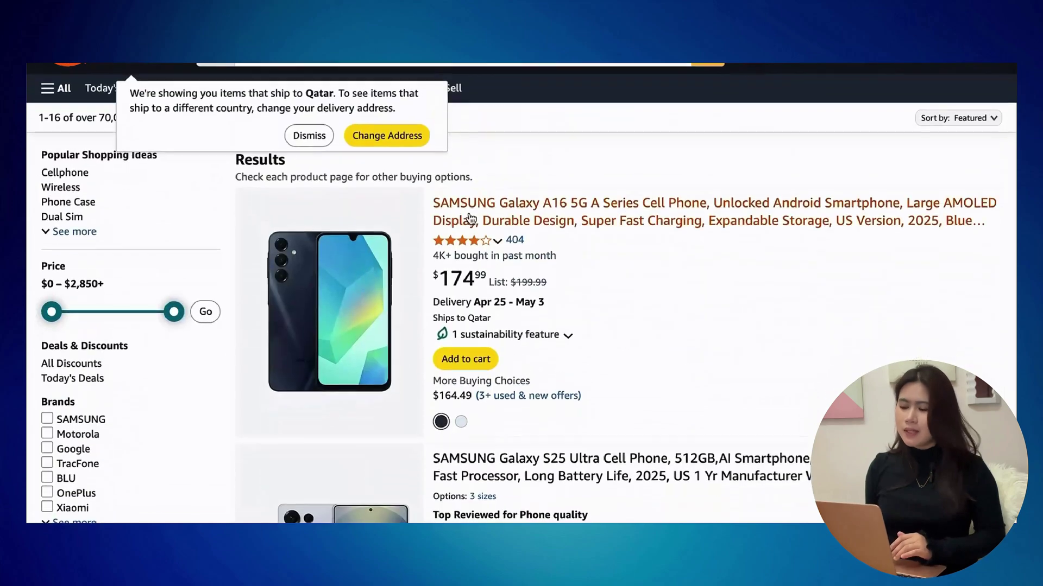
click(364, 305)
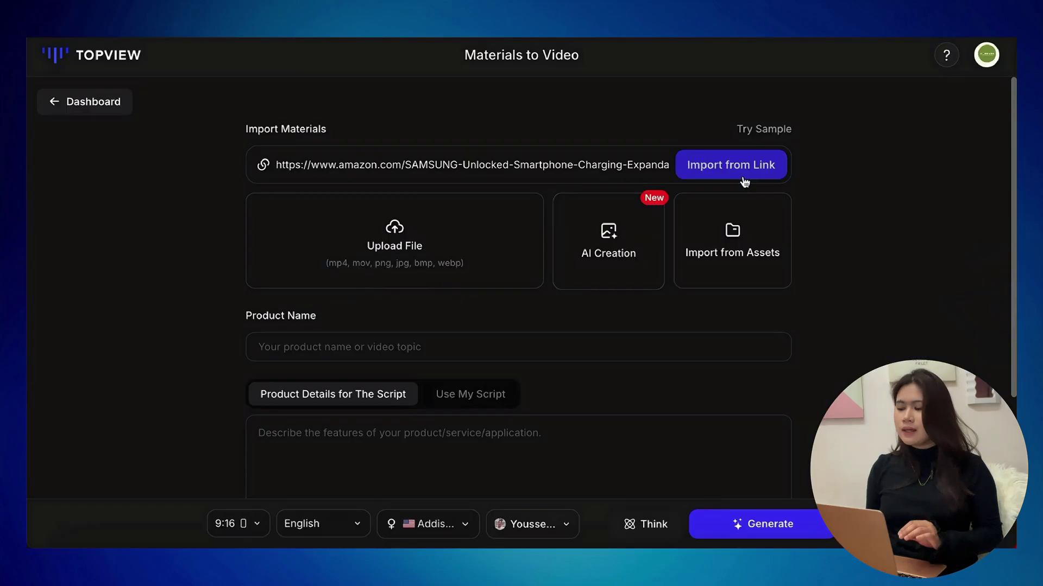
Import the Galaxy A16 5G materials from the Amazon link, keep them all, and generate the avatar video.
click(744, 181)
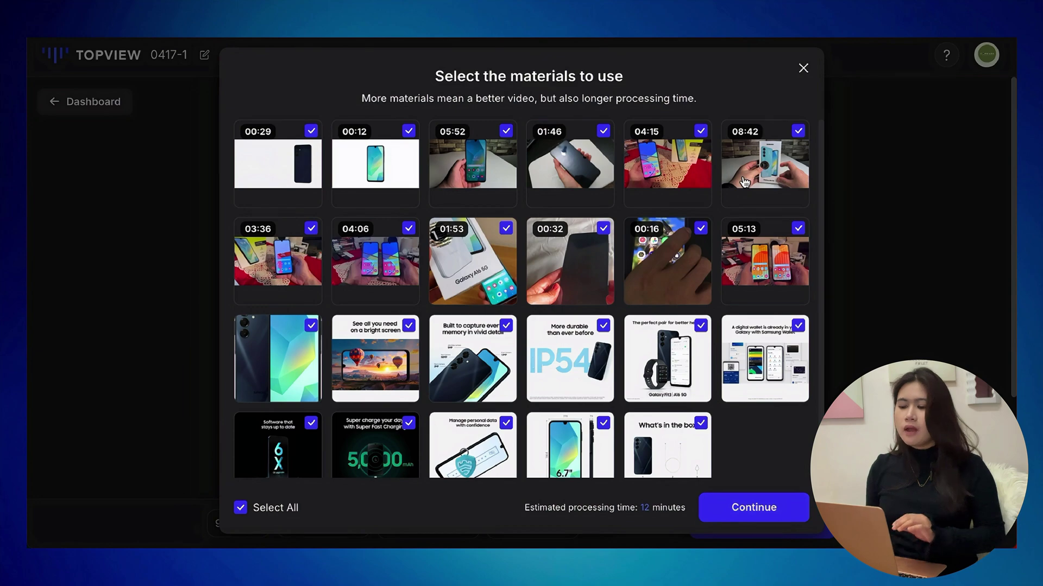
scroll(555, 272, down, 1)
click(755, 508)
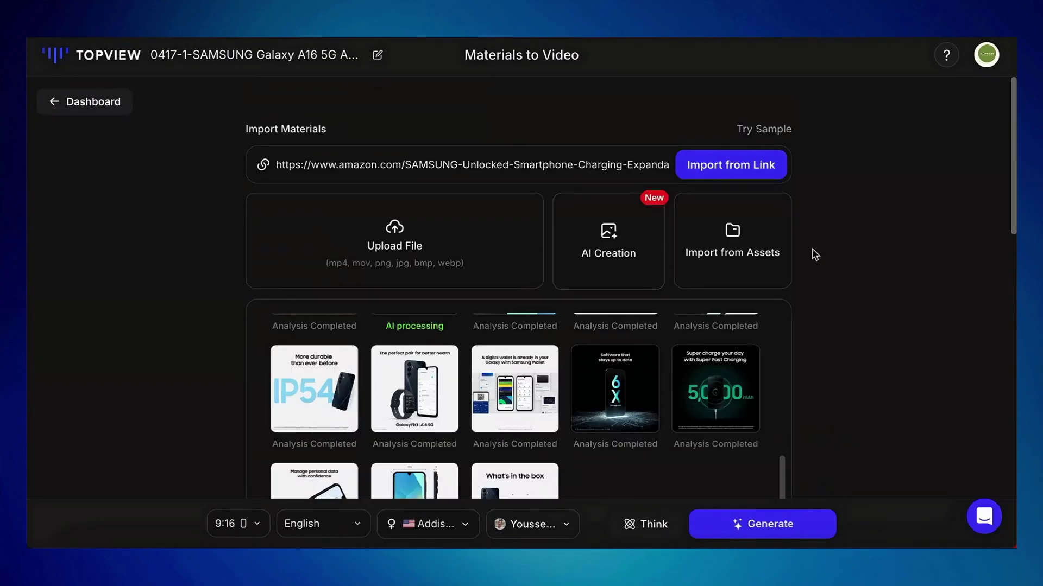
scroll(813, 254, down, 15)
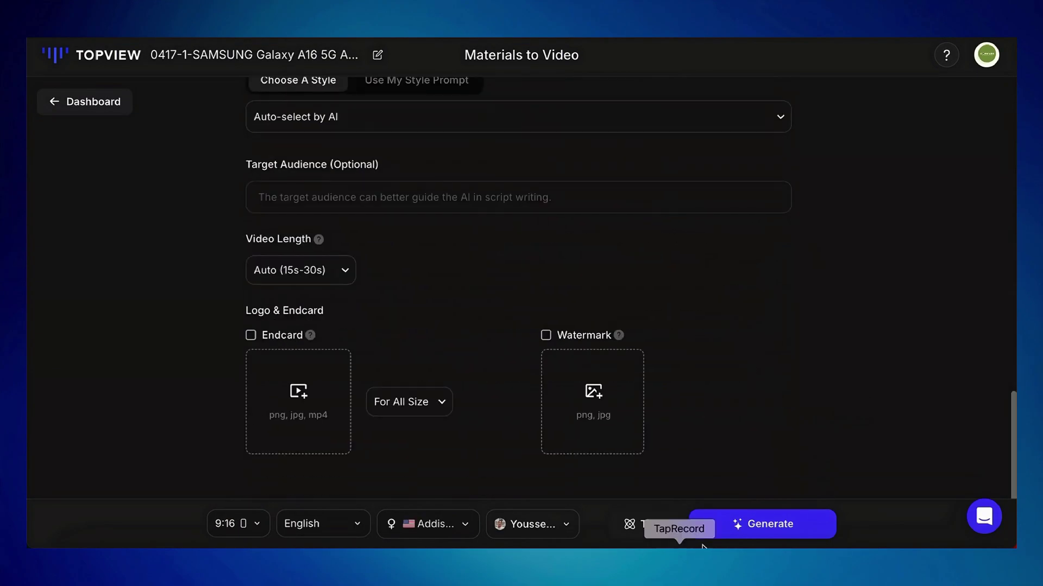
click(717, 530)
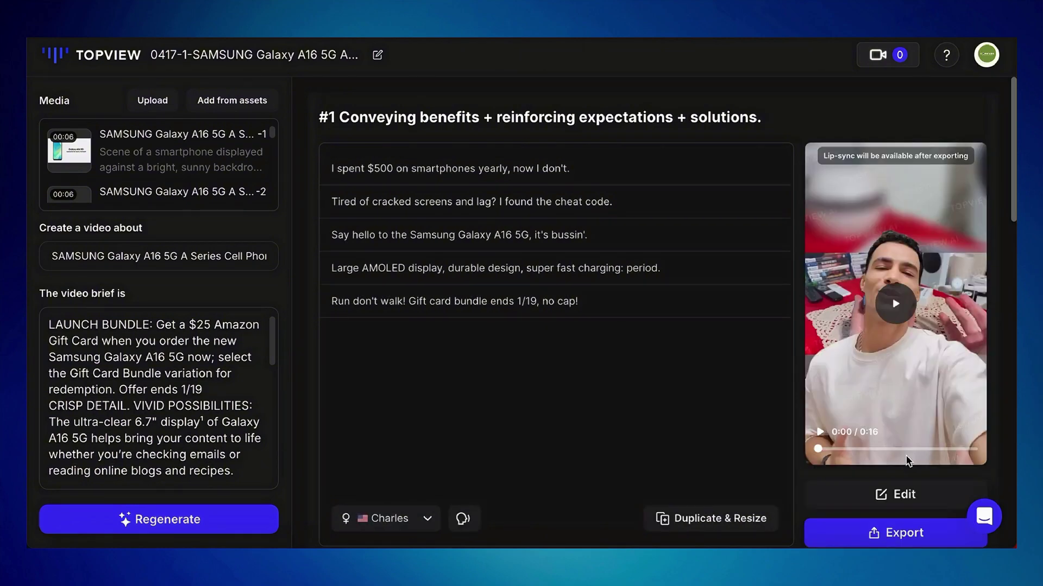
Play the generated 16-second Galaxy A16 video preview, then replay it from the start.
click(819, 433)
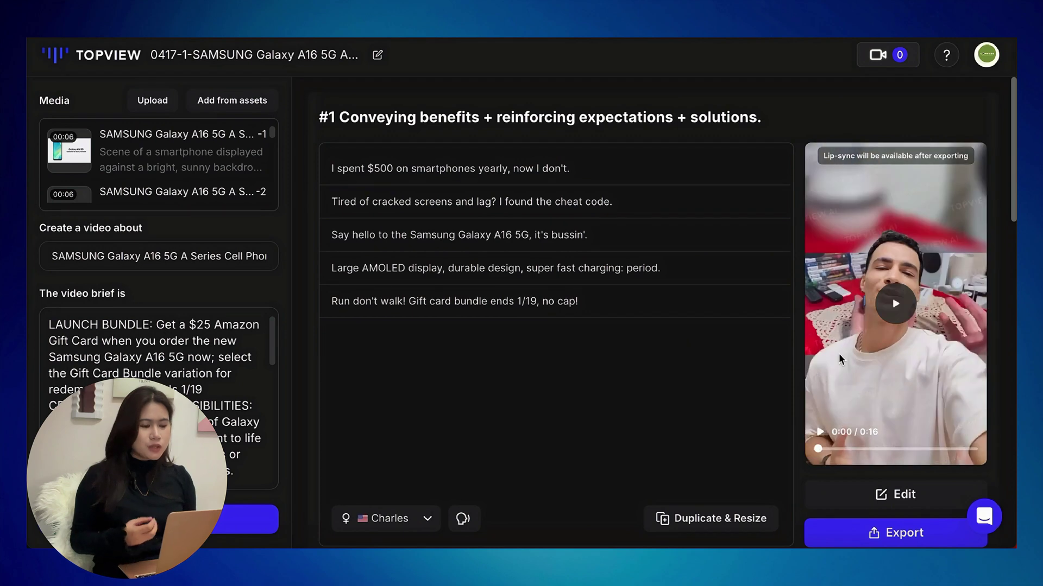
click(820, 432)
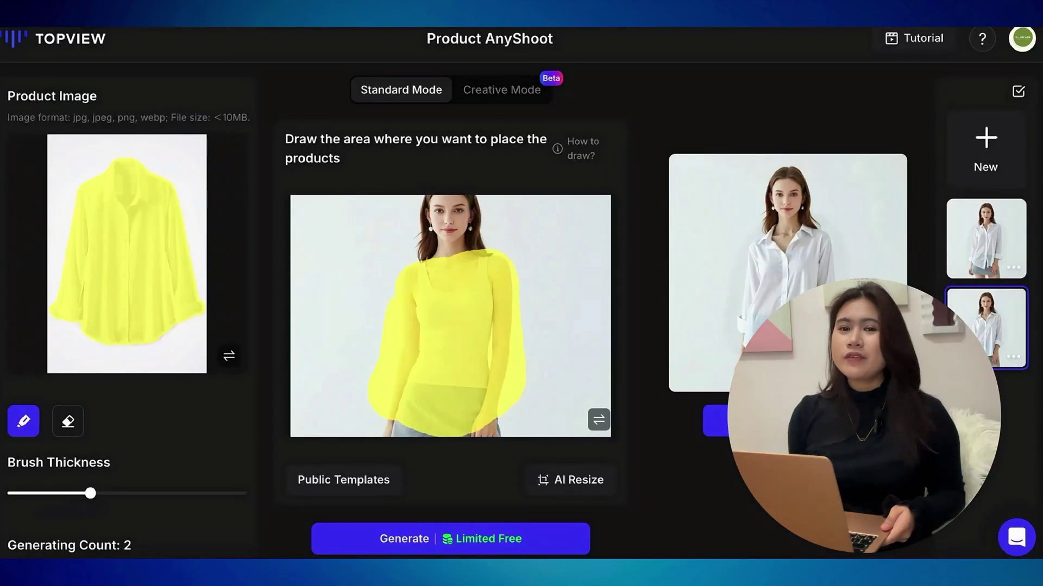
Reopen an earlier AnyShoot result, then load the yellow-green sunglasses image as the product image.
click(991, 248)
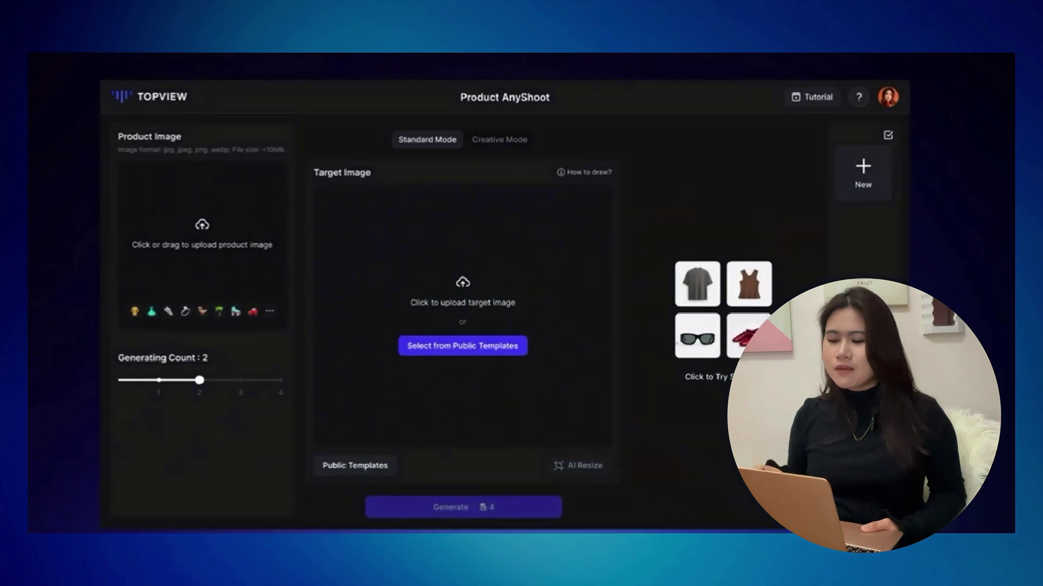
click(210, 233)
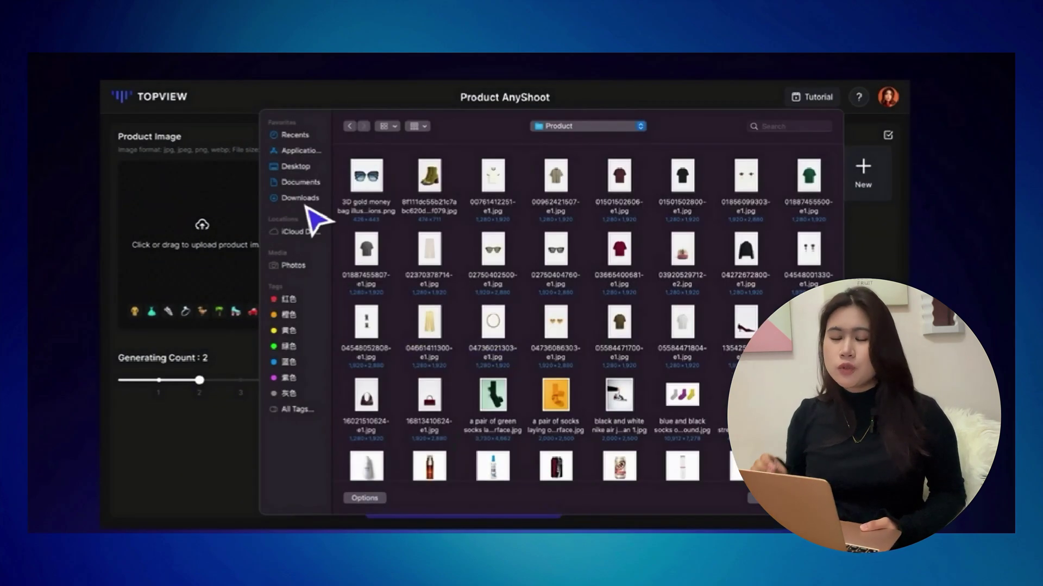
double_click(384, 205)
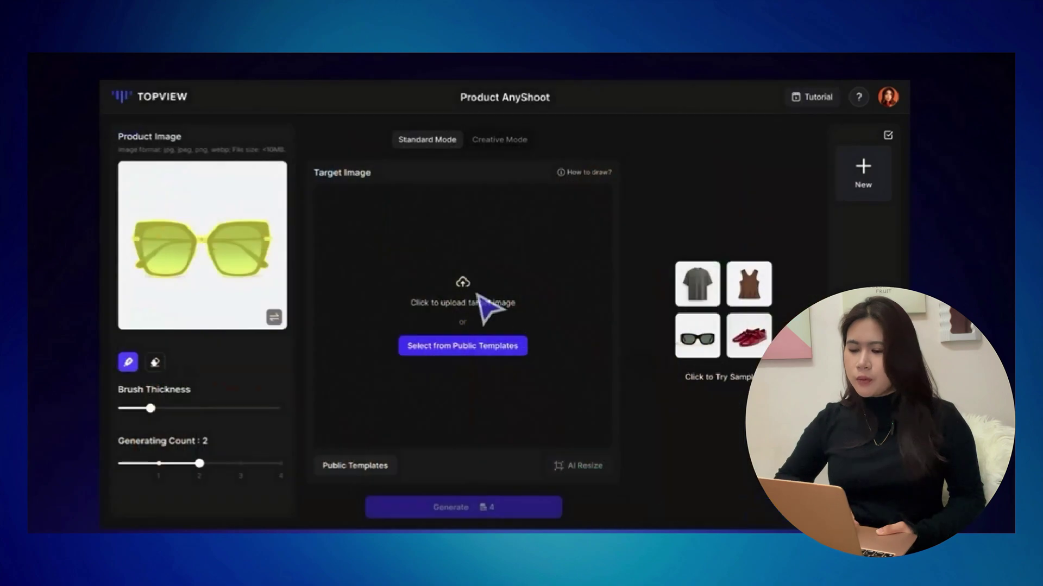
Load the woman's portrait from the Models folder as the AnyShoot target image.
click(451, 285)
double_click(343, 204)
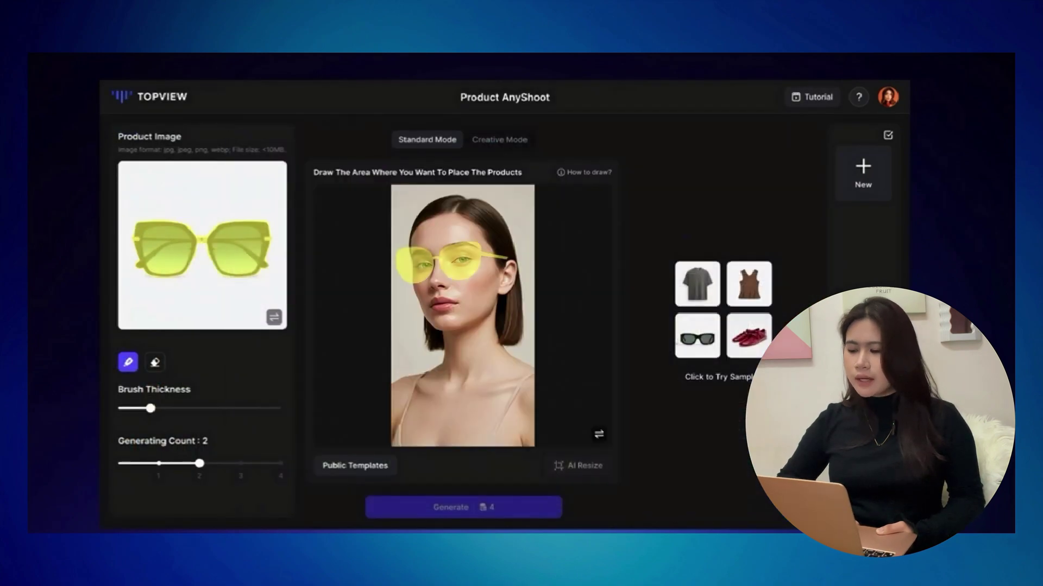